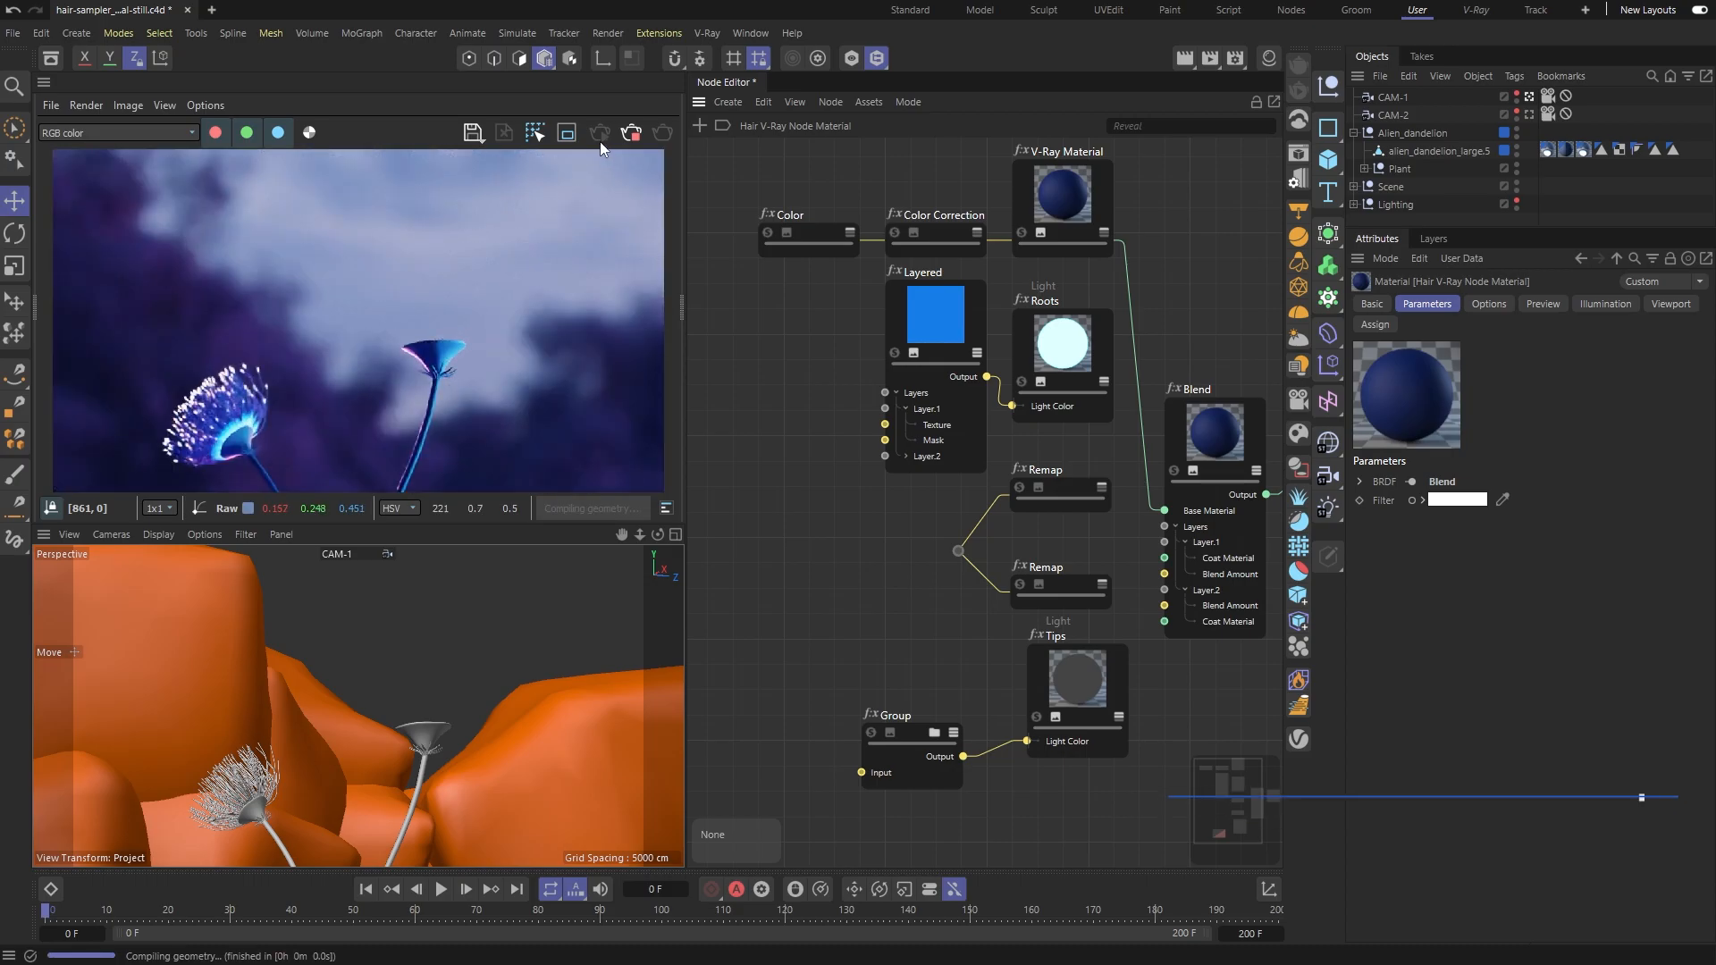
Add a Hair object and link its guides to the alien_dandelion_large.5 geometry.
{"action": "left_click", "coordinate": [533, 32]}
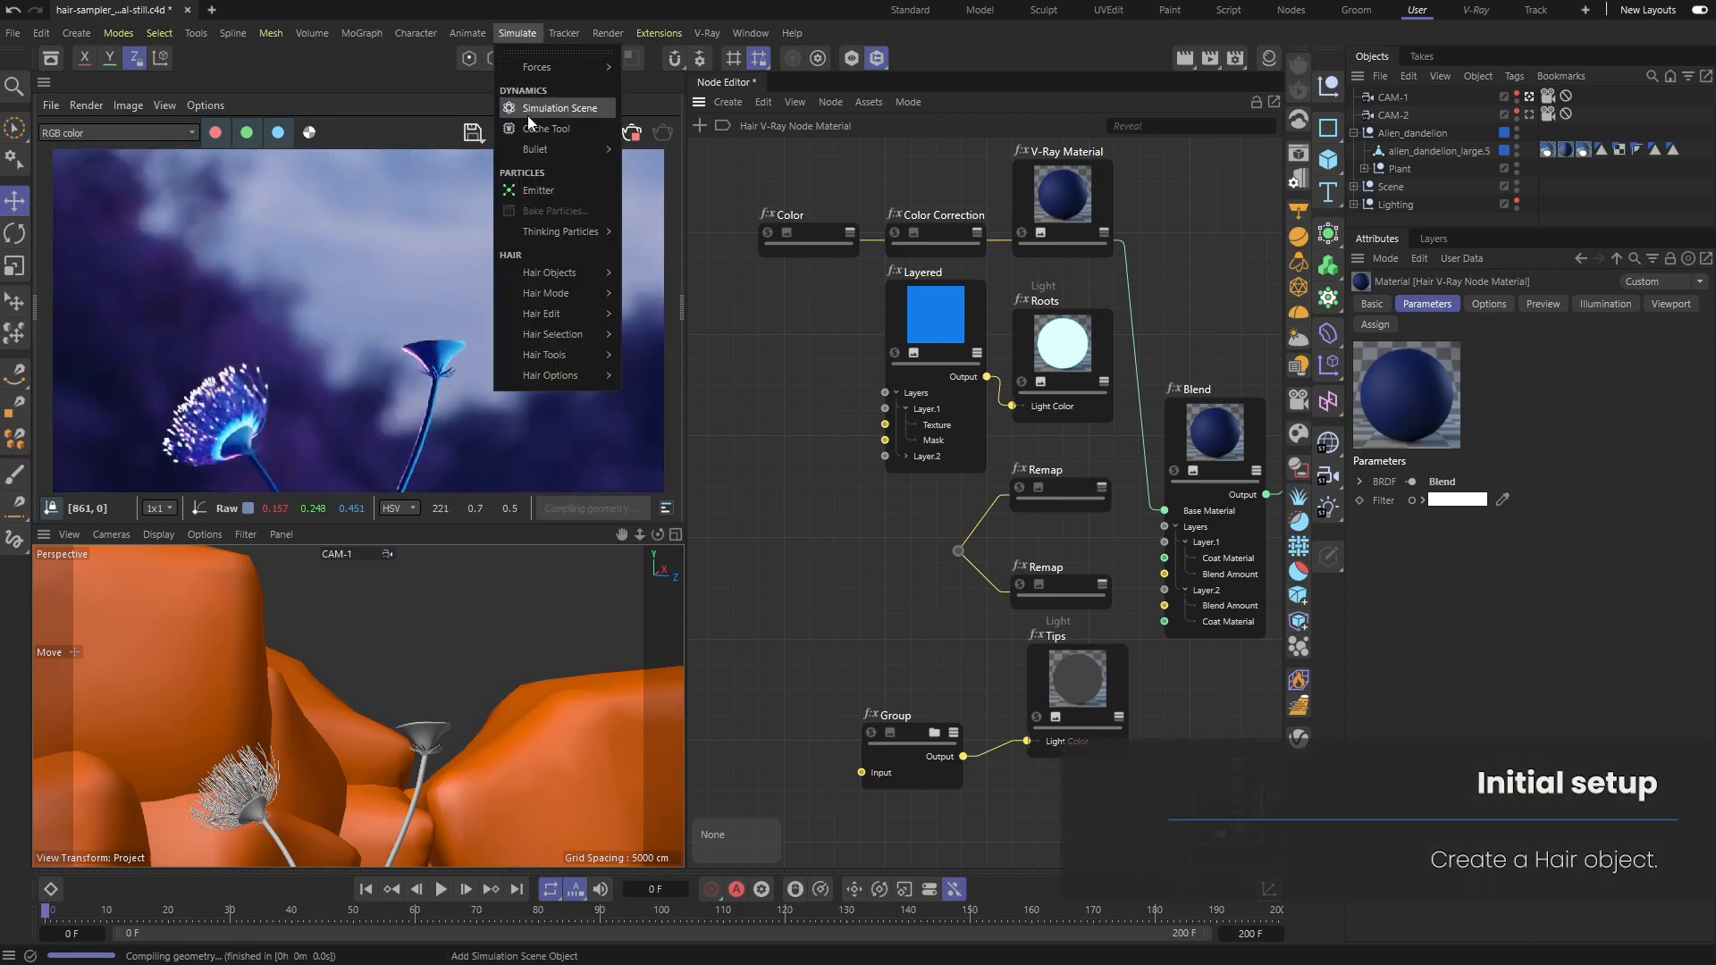
{"action": "mouse_move", "coordinate": [551, 266]}
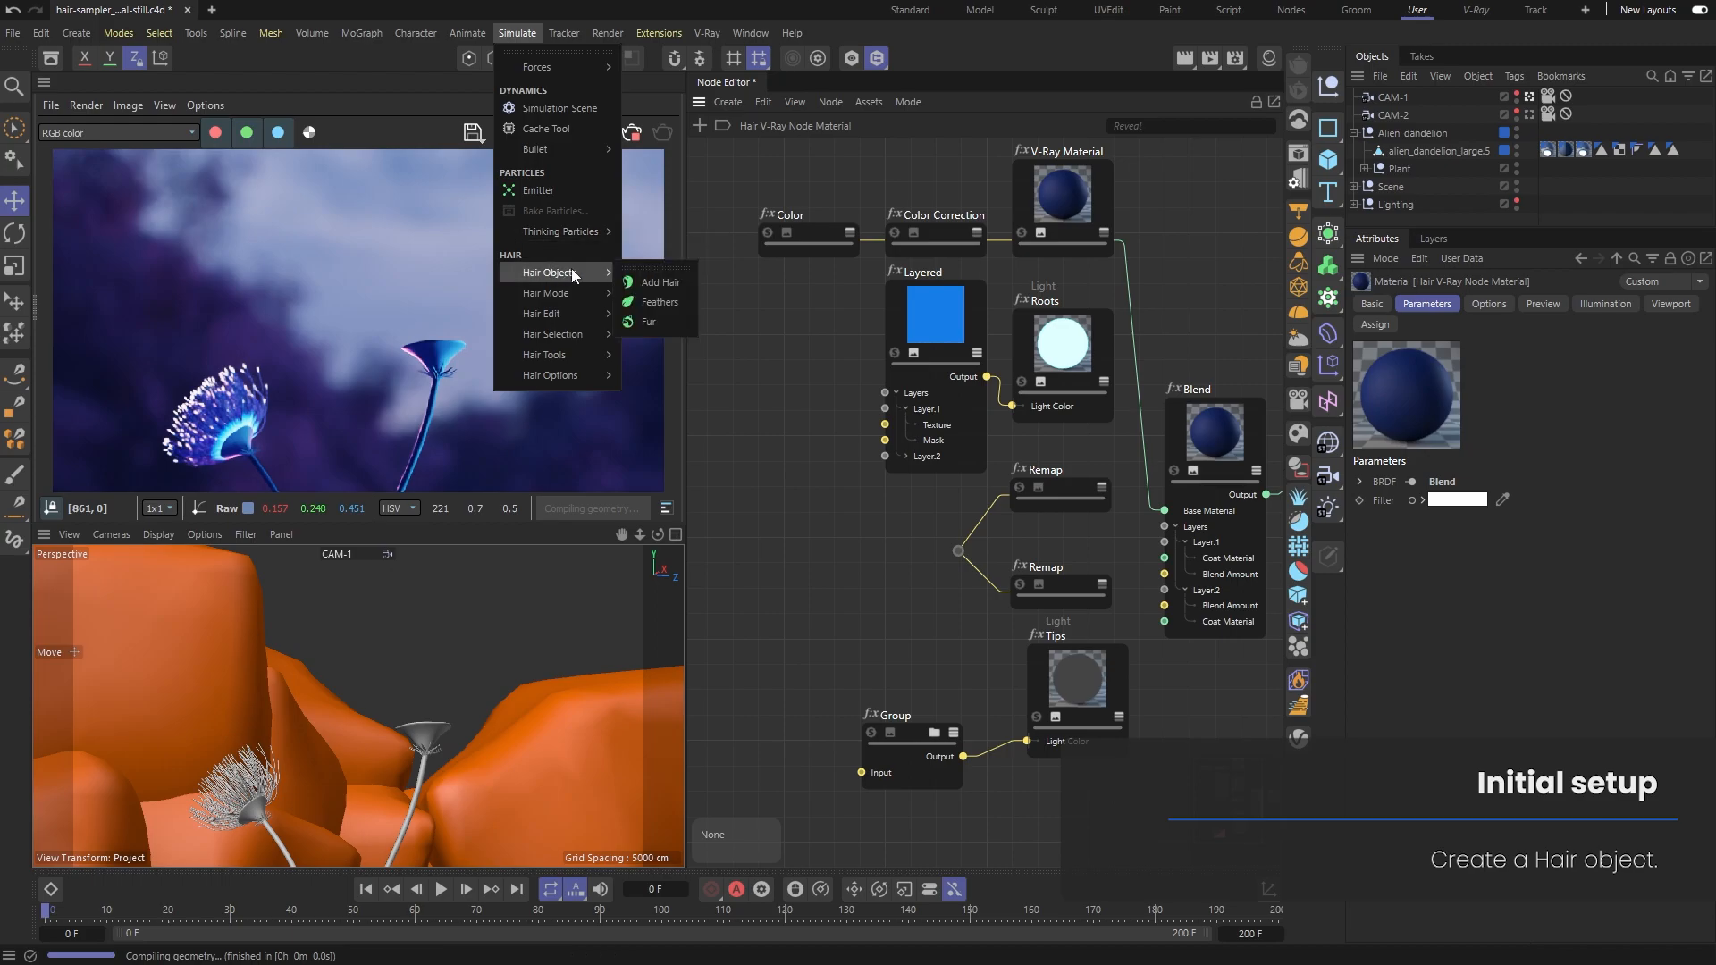
{"action": "left_click", "coordinate": [663, 284]}
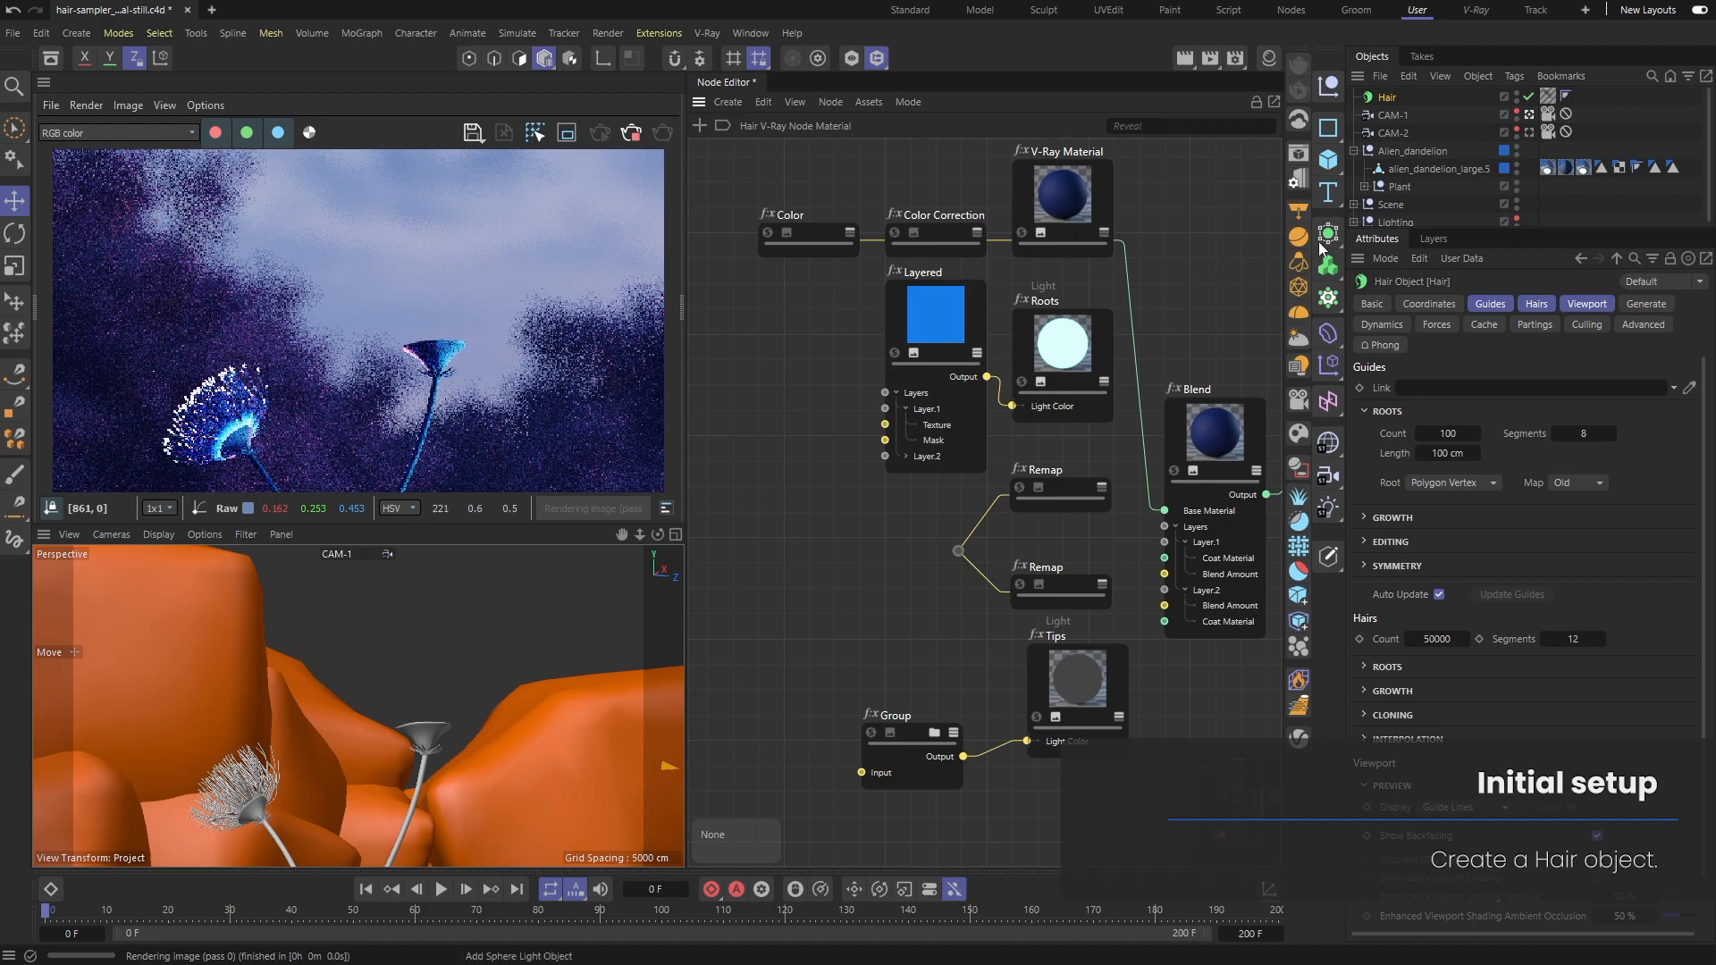
{"action": "left_click_drag", "start_coordinate": [1391, 175], "coordinate": [1478, 384]}
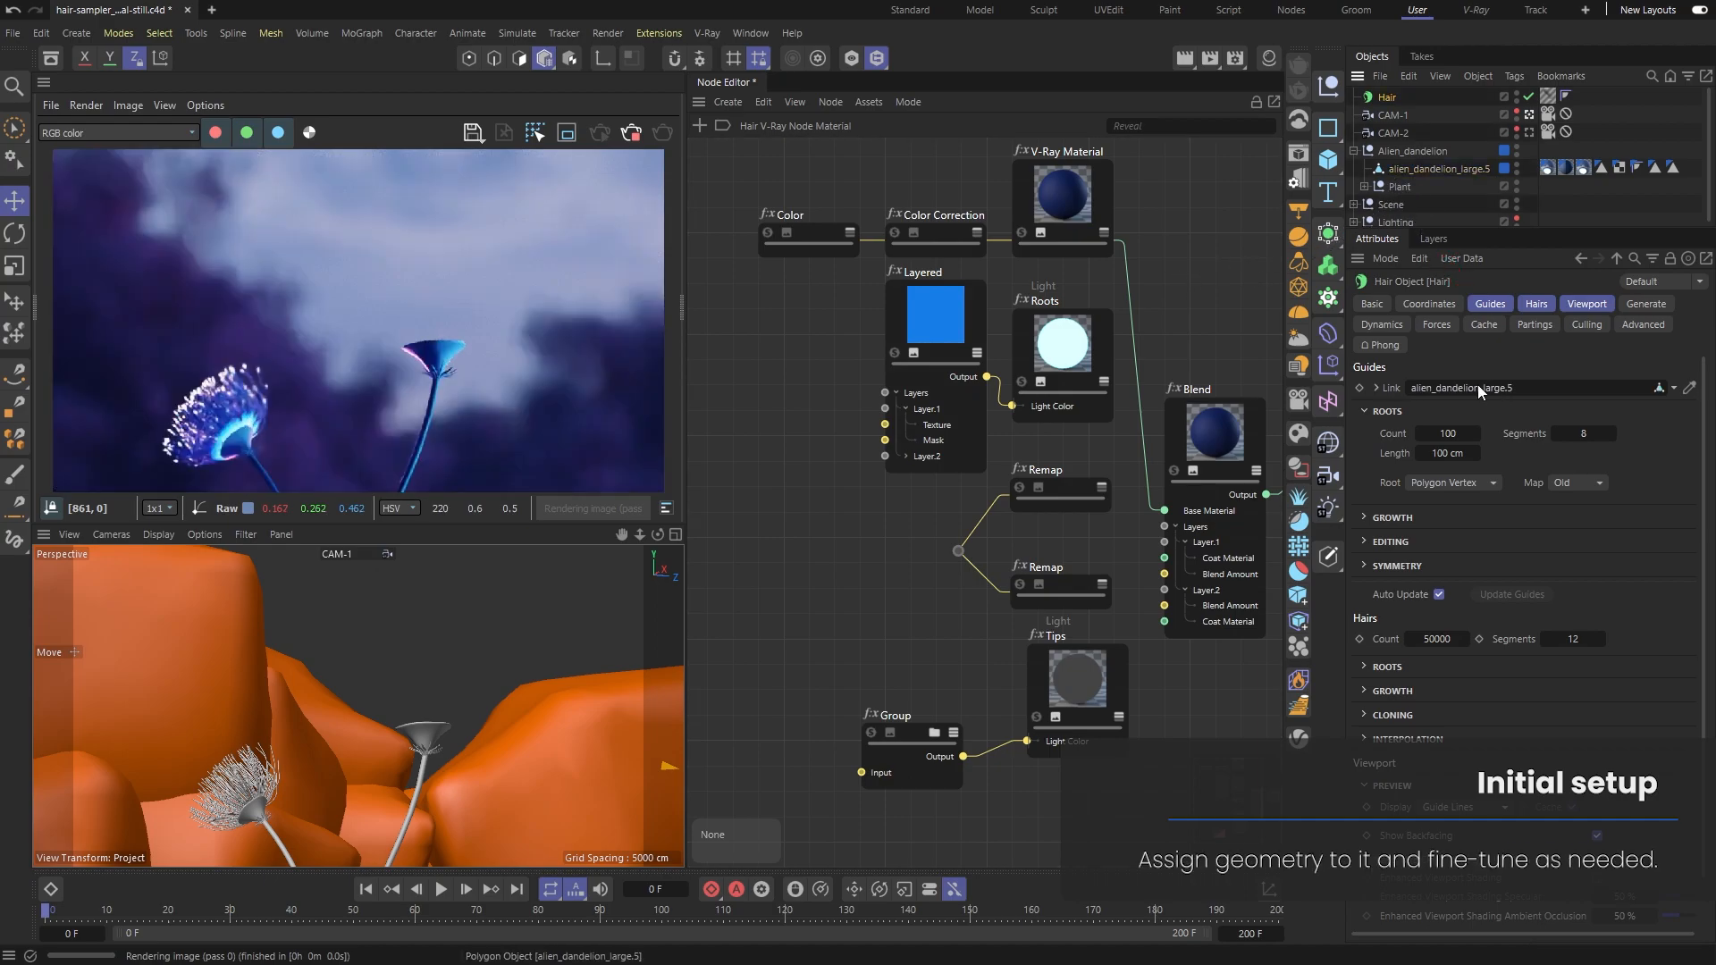
Set the hair guides' root length to 10 cm.
{"action": "double_click", "coordinate": [1454, 454]}
{"action": "type", "text": "10"}
{"action": "key", "text": "Return"}
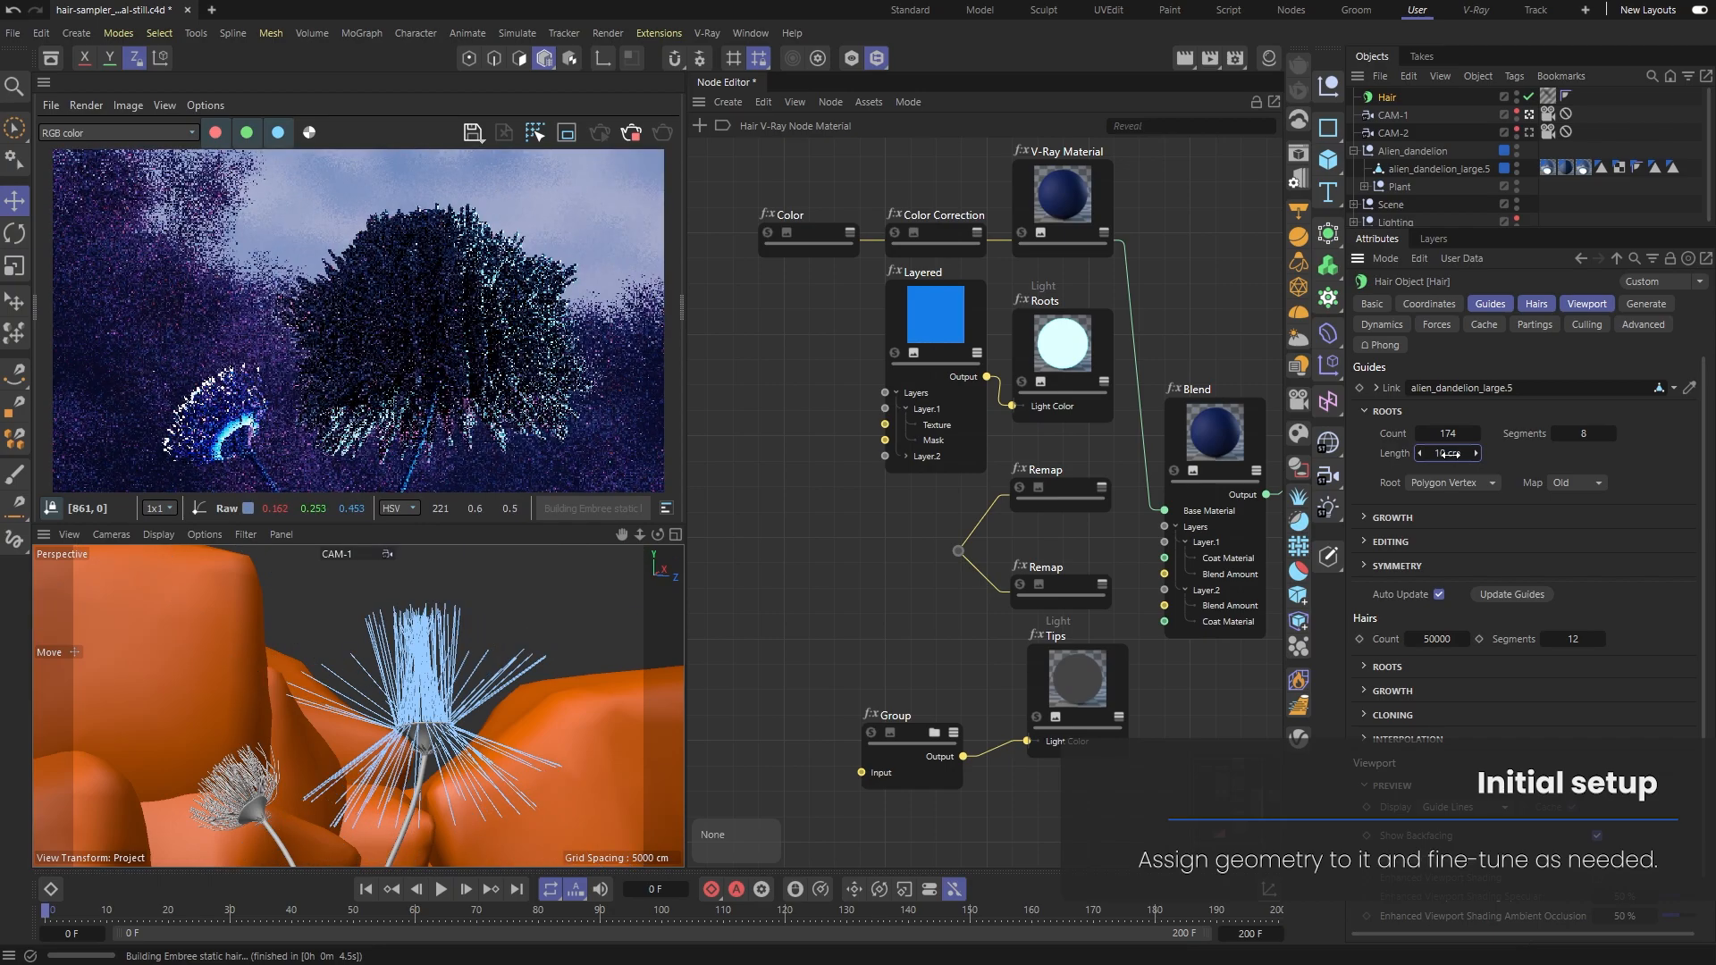
Set the hair count to 300 and the viewport preview display to Hair Lines.
{"action": "double_click", "coordinate": [1438, 639]}
{"action": "type", "text": "3"}
{"action": "key", "text": "Return"}
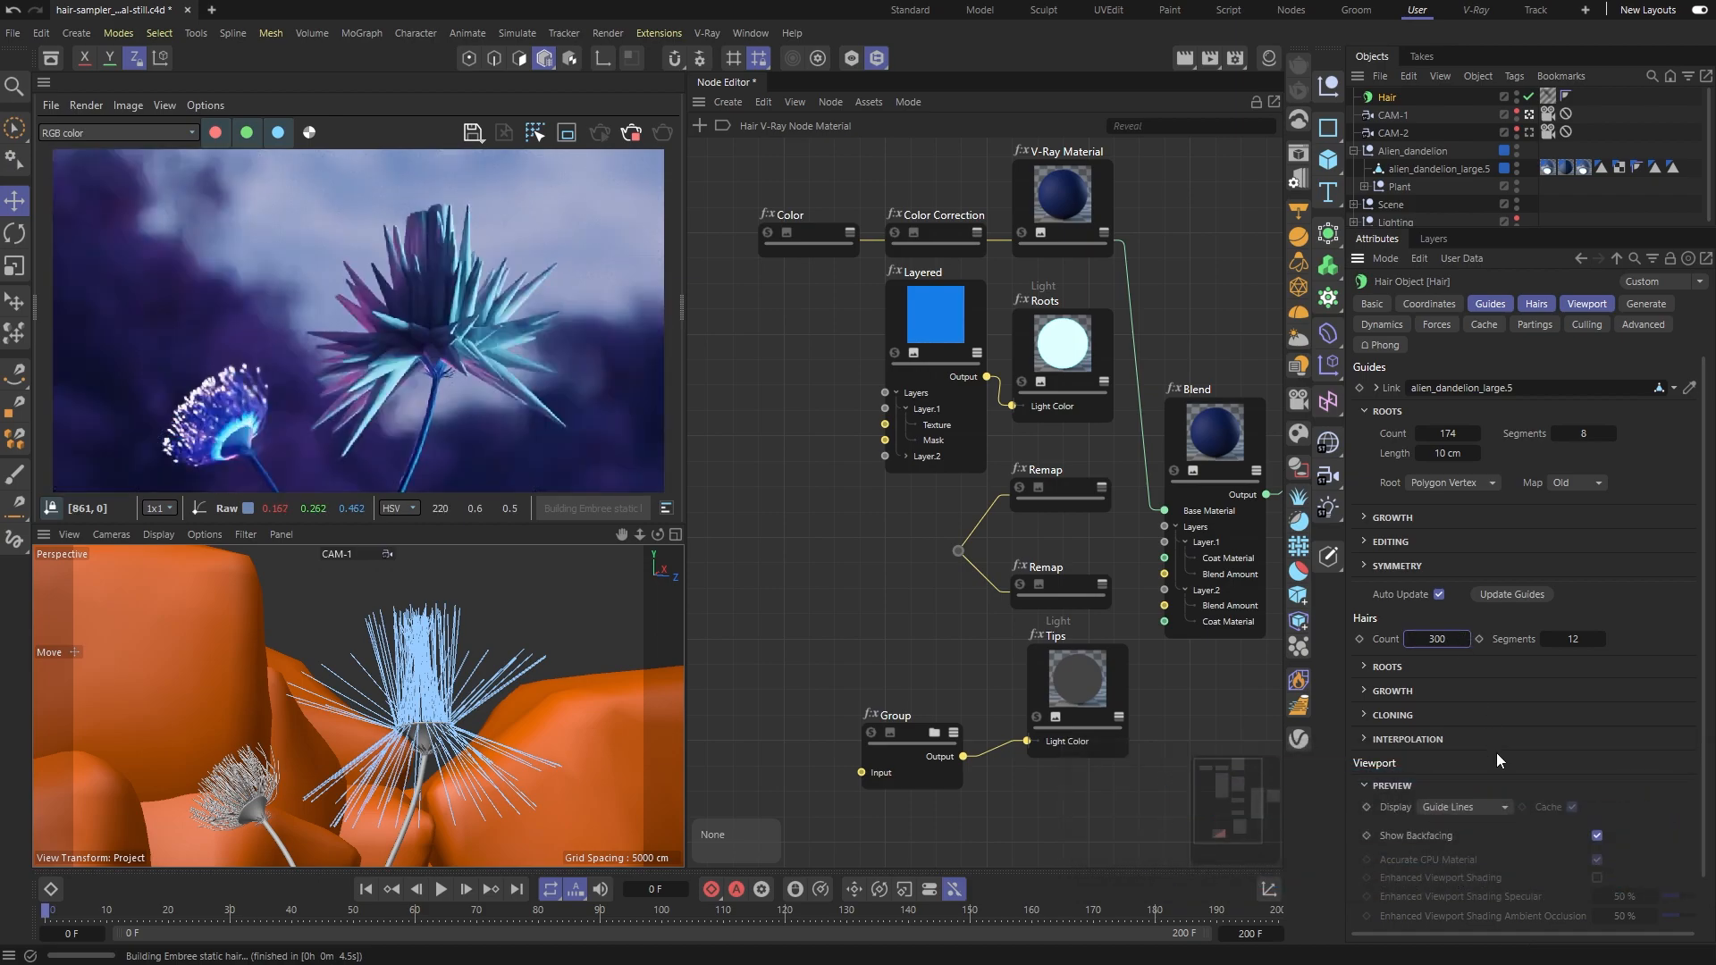
{"action": "left_click", "coordinate": [1504, 809]}
{"action": "left_click", "coordinate": [1496, 887]}
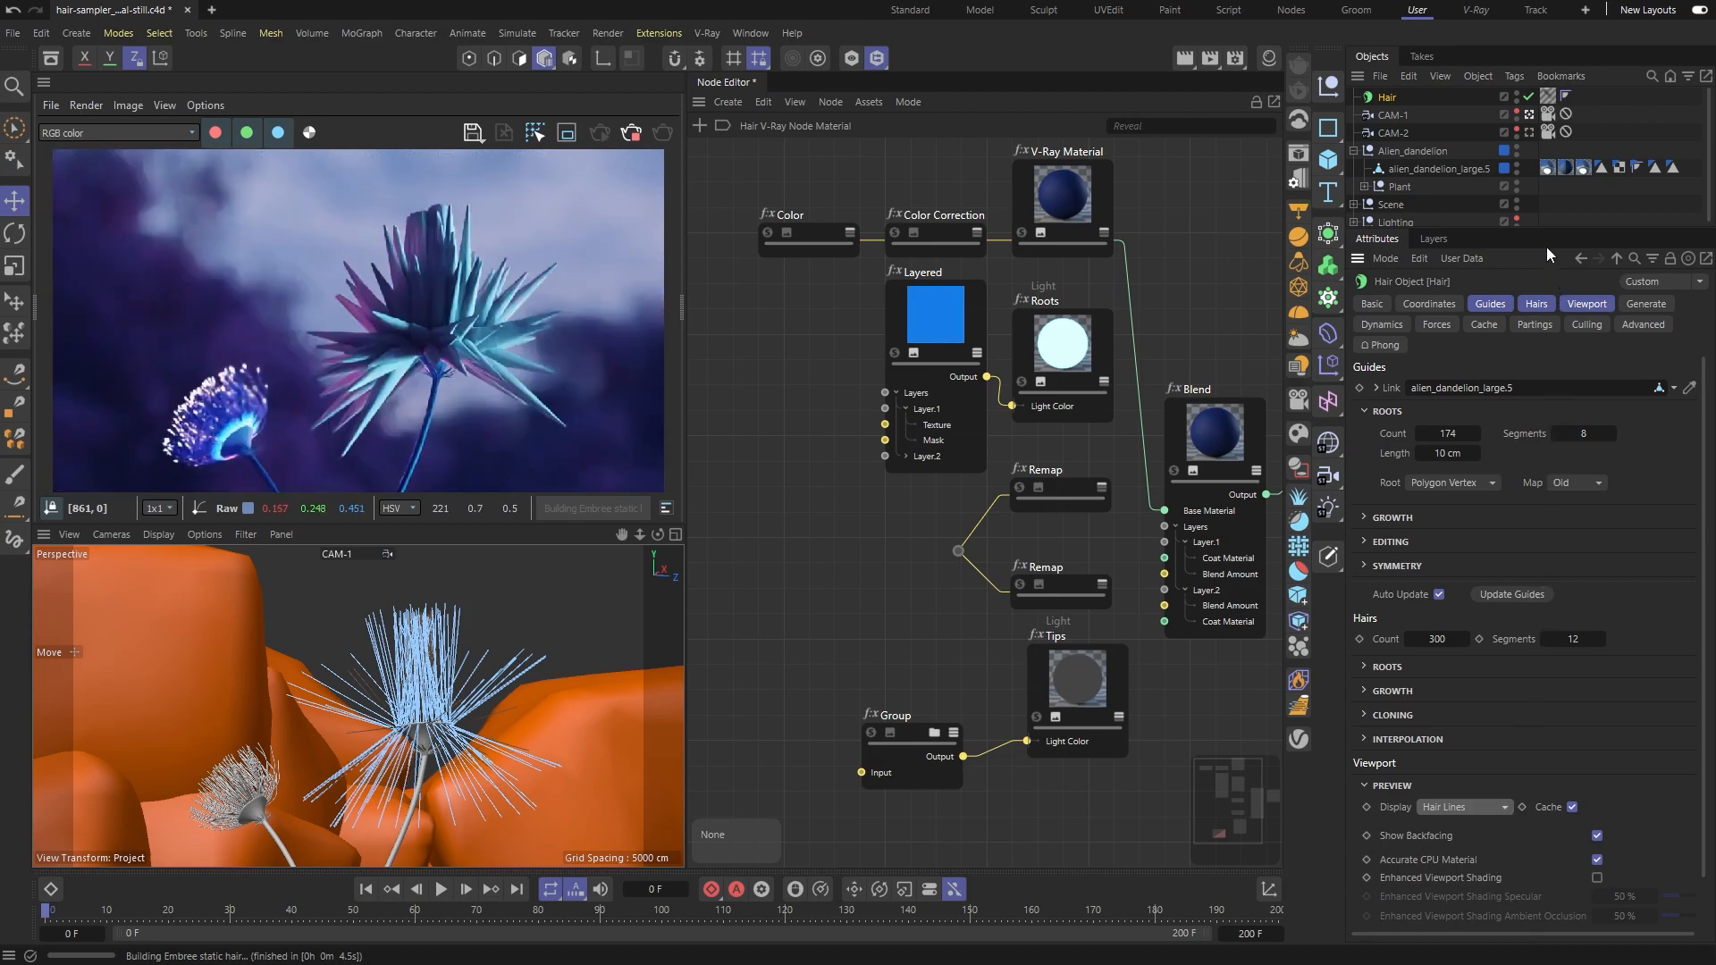
Replace the material in the Hair object's hair material tag with Hair Mat Stylized and restart the interactive render.
{"action": "left_click", "coordinate": [1547, 97]}
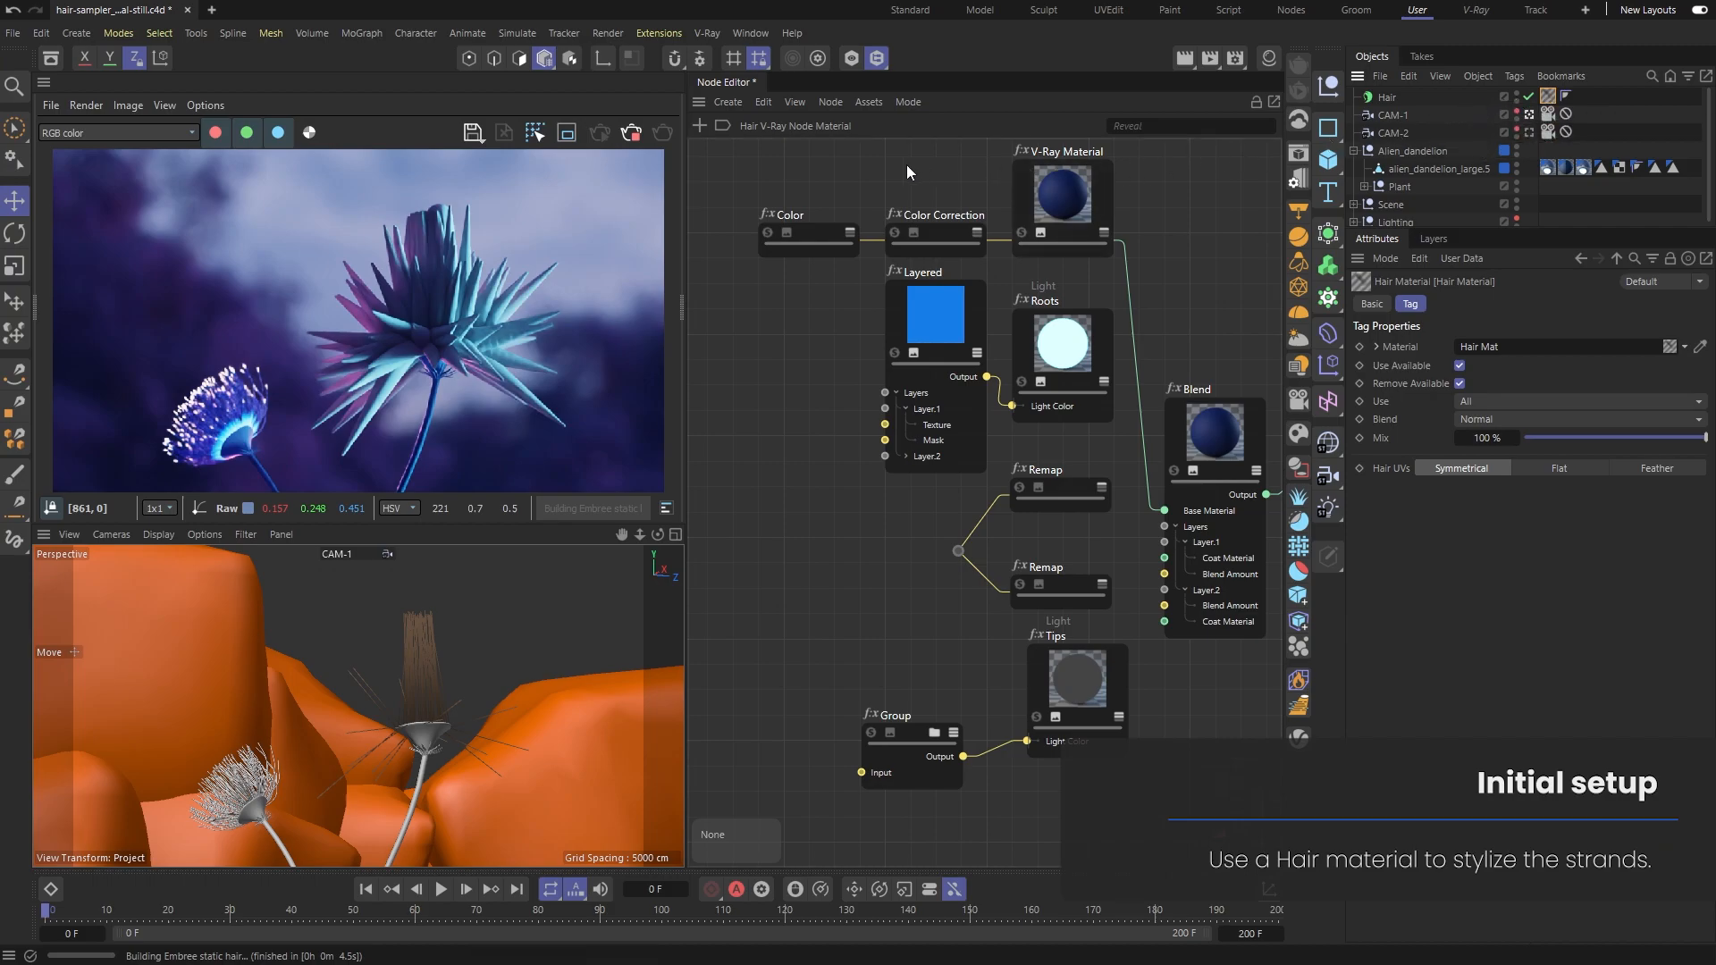
{"action": "left_click", "coordinate": [640, 140]}
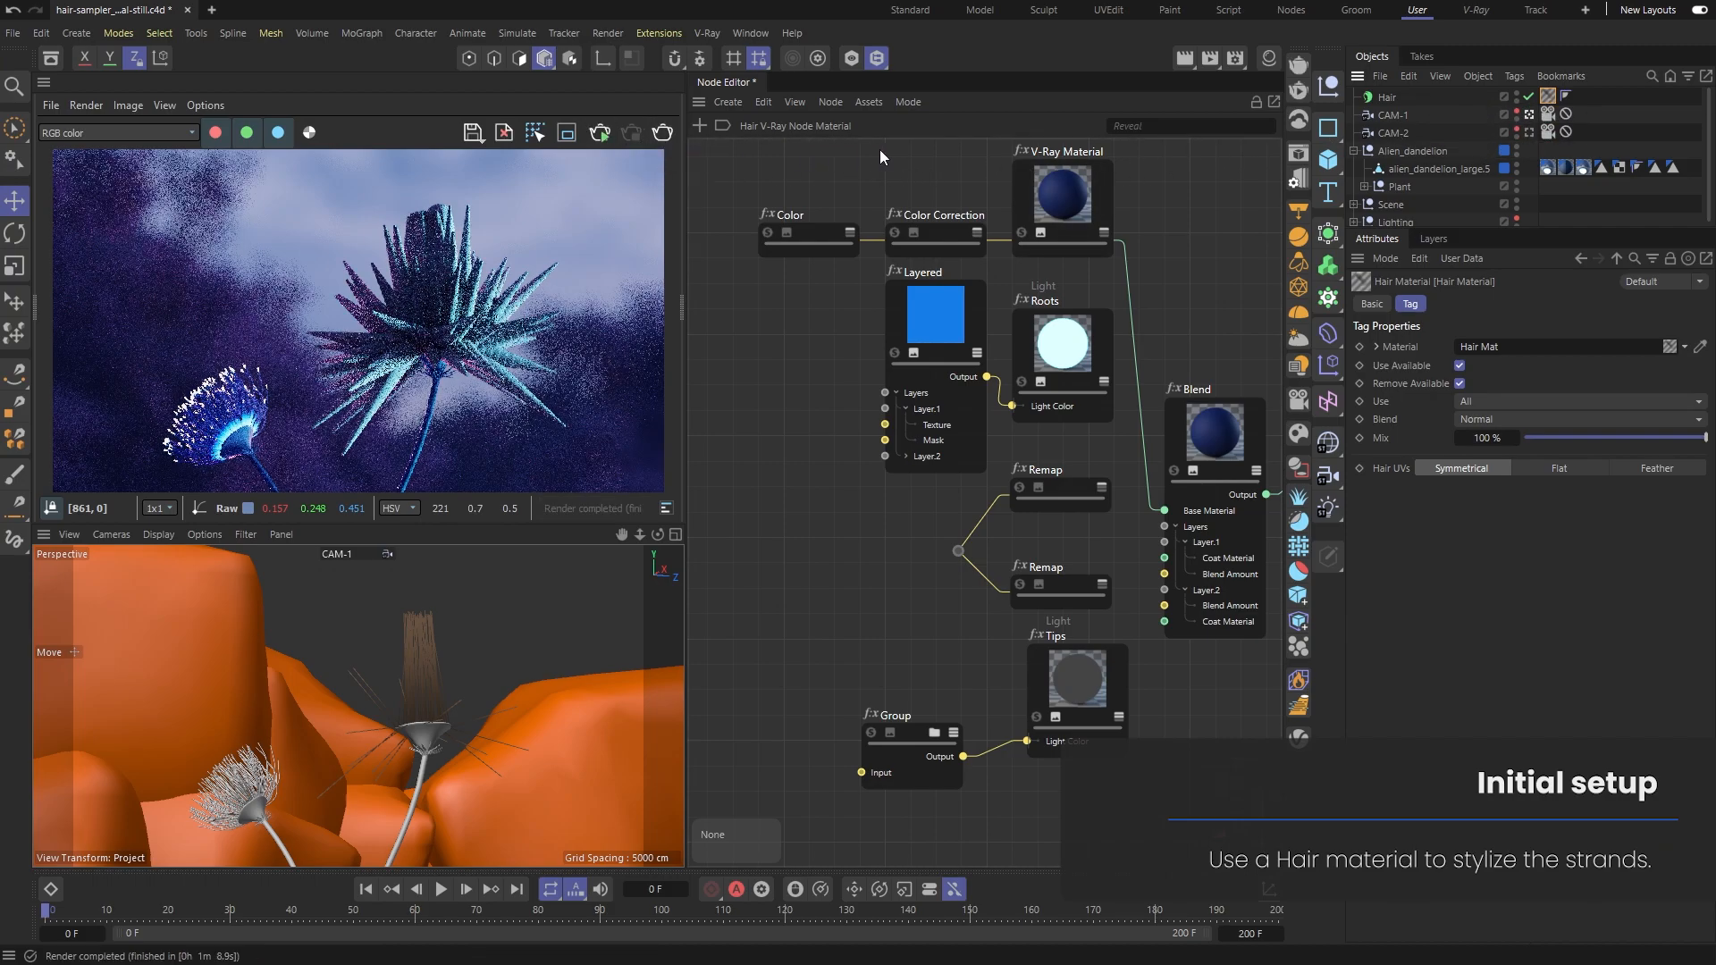
{"action": "left_click", "coordinate": [1268, 61]}
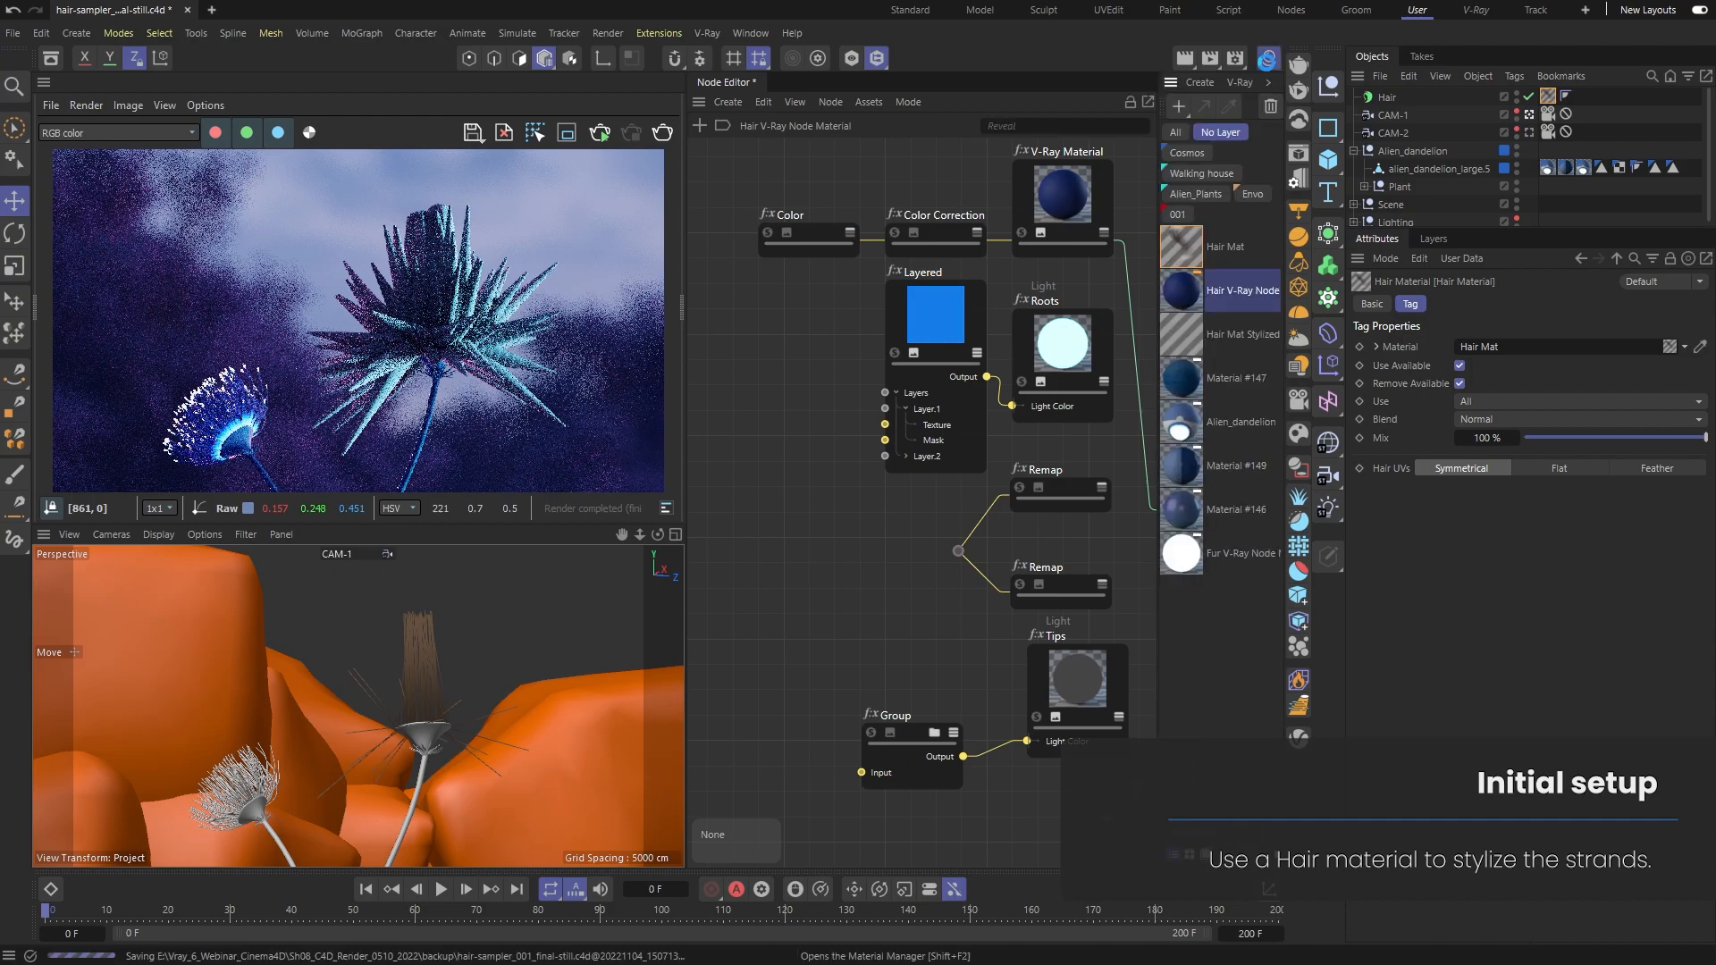
{"action": "left_click_drag", "start_coordinate": [1250, 336], "coordinate": [1509, 217]}
{"action": "left_click_drag", "start_coordinate": [1547, 98], "coordinate": [1548, 97]}
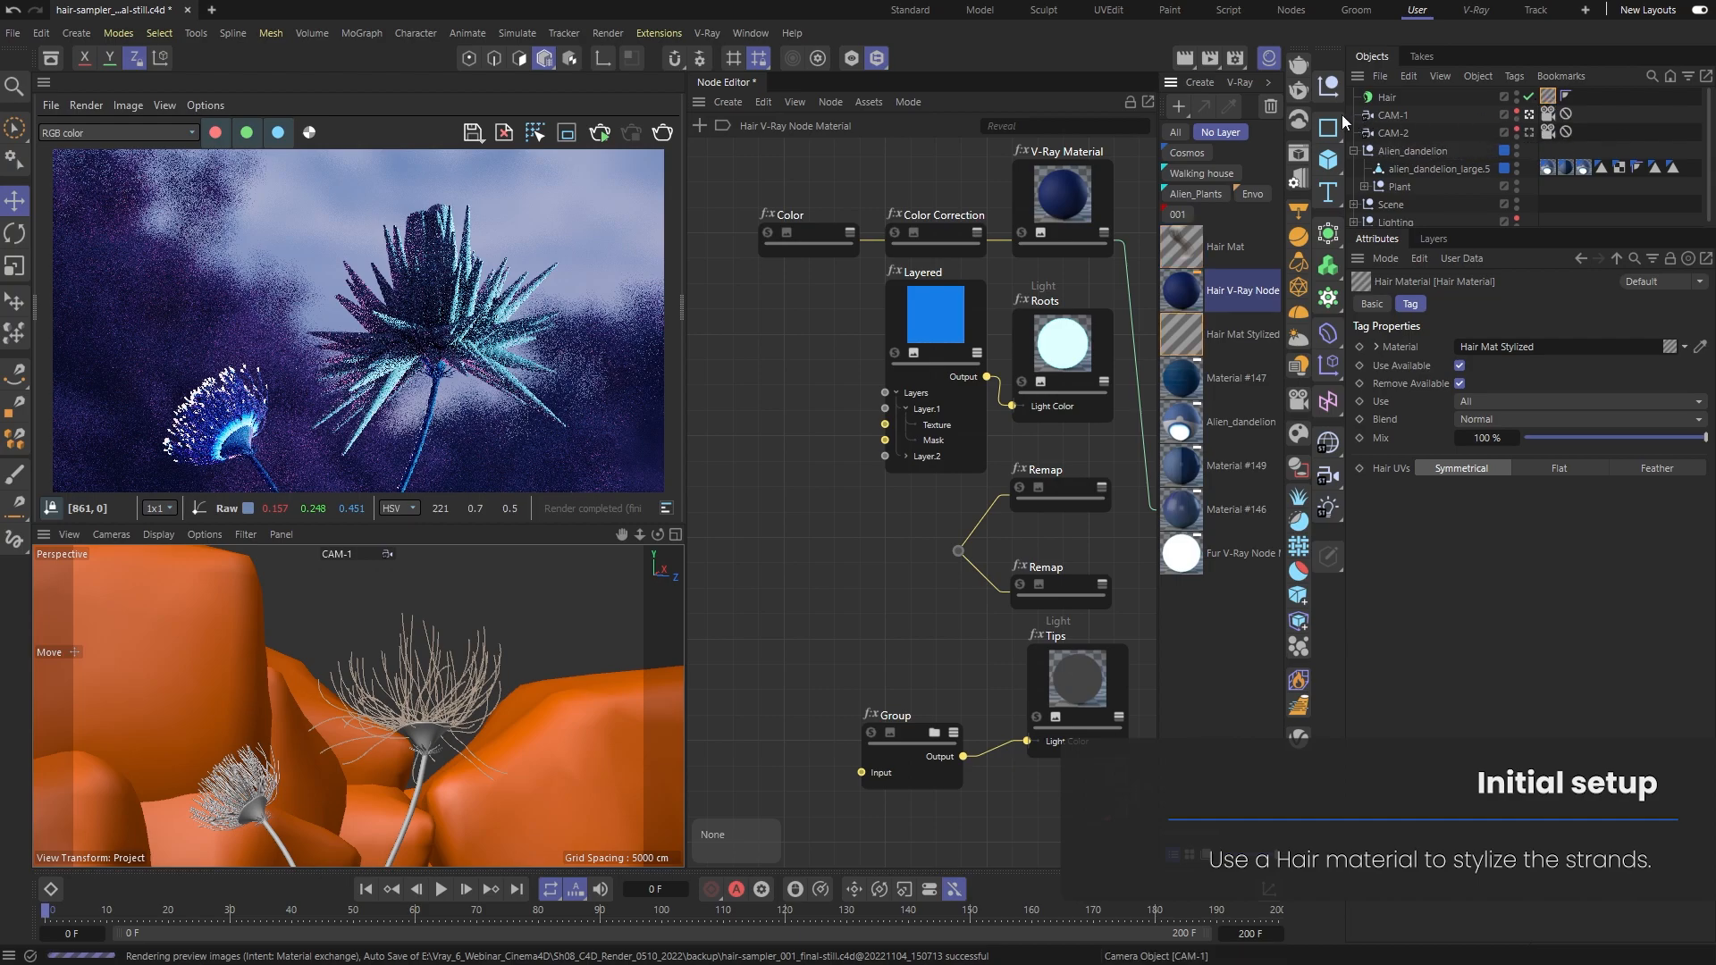
{"action": "left_click", "coordinate": [1300, 97]}
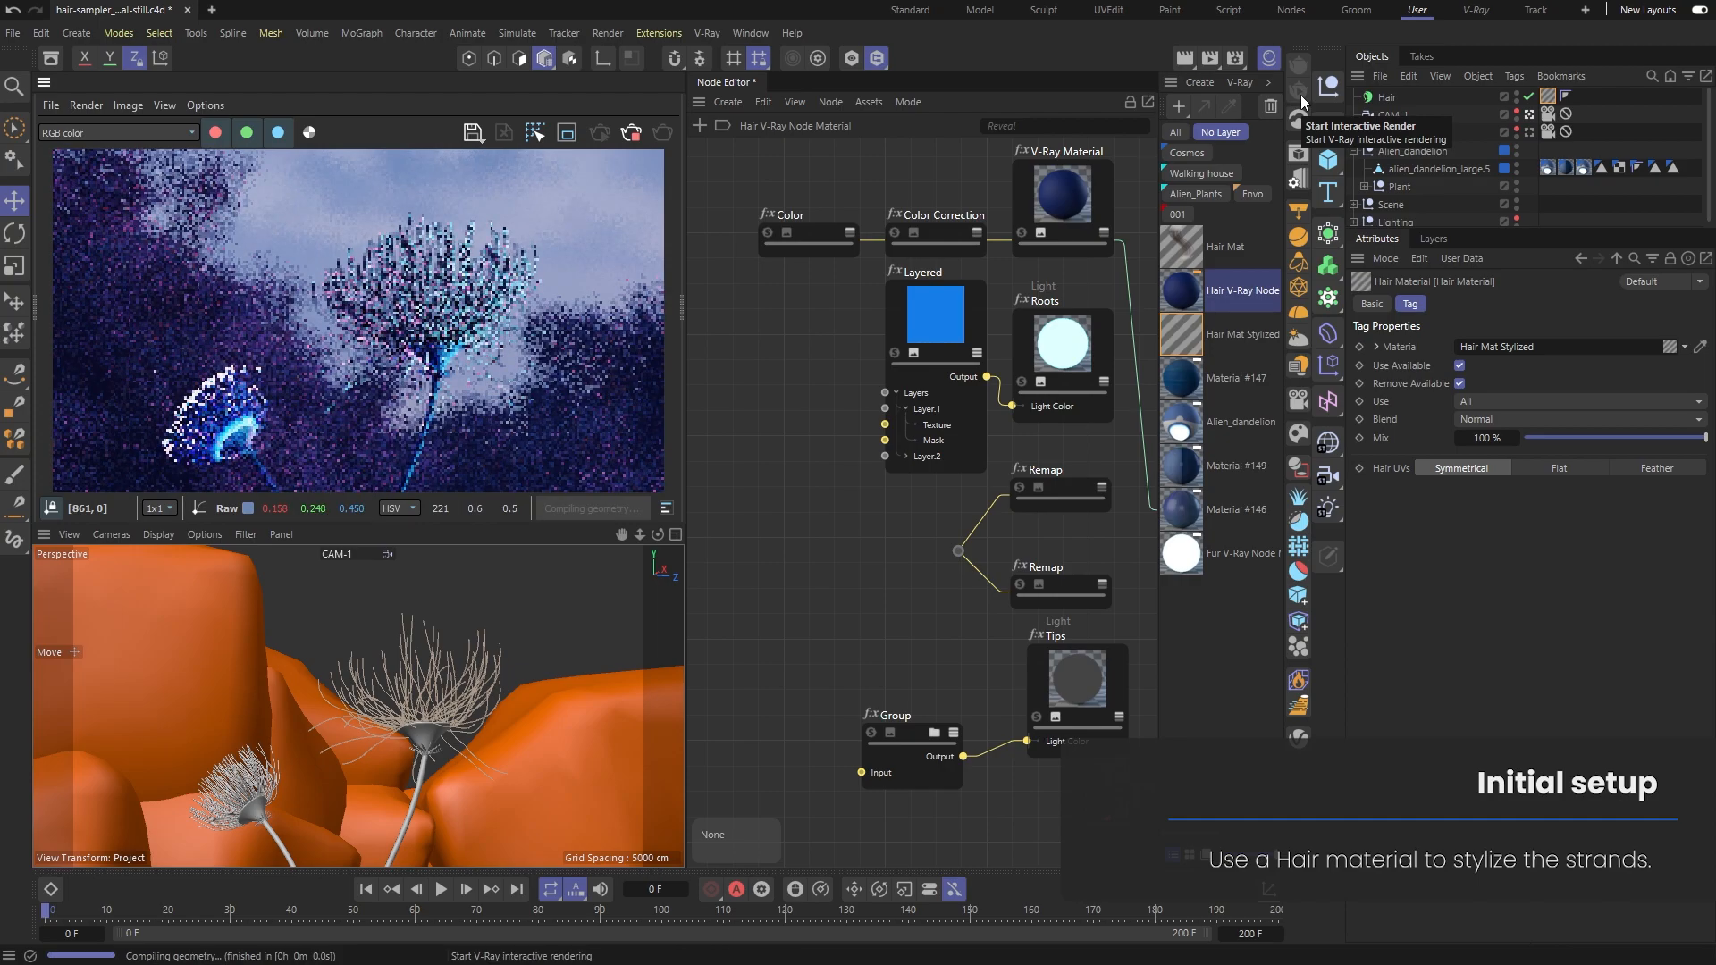
{"action": "left_click", "coordinate": [1269, 59]}
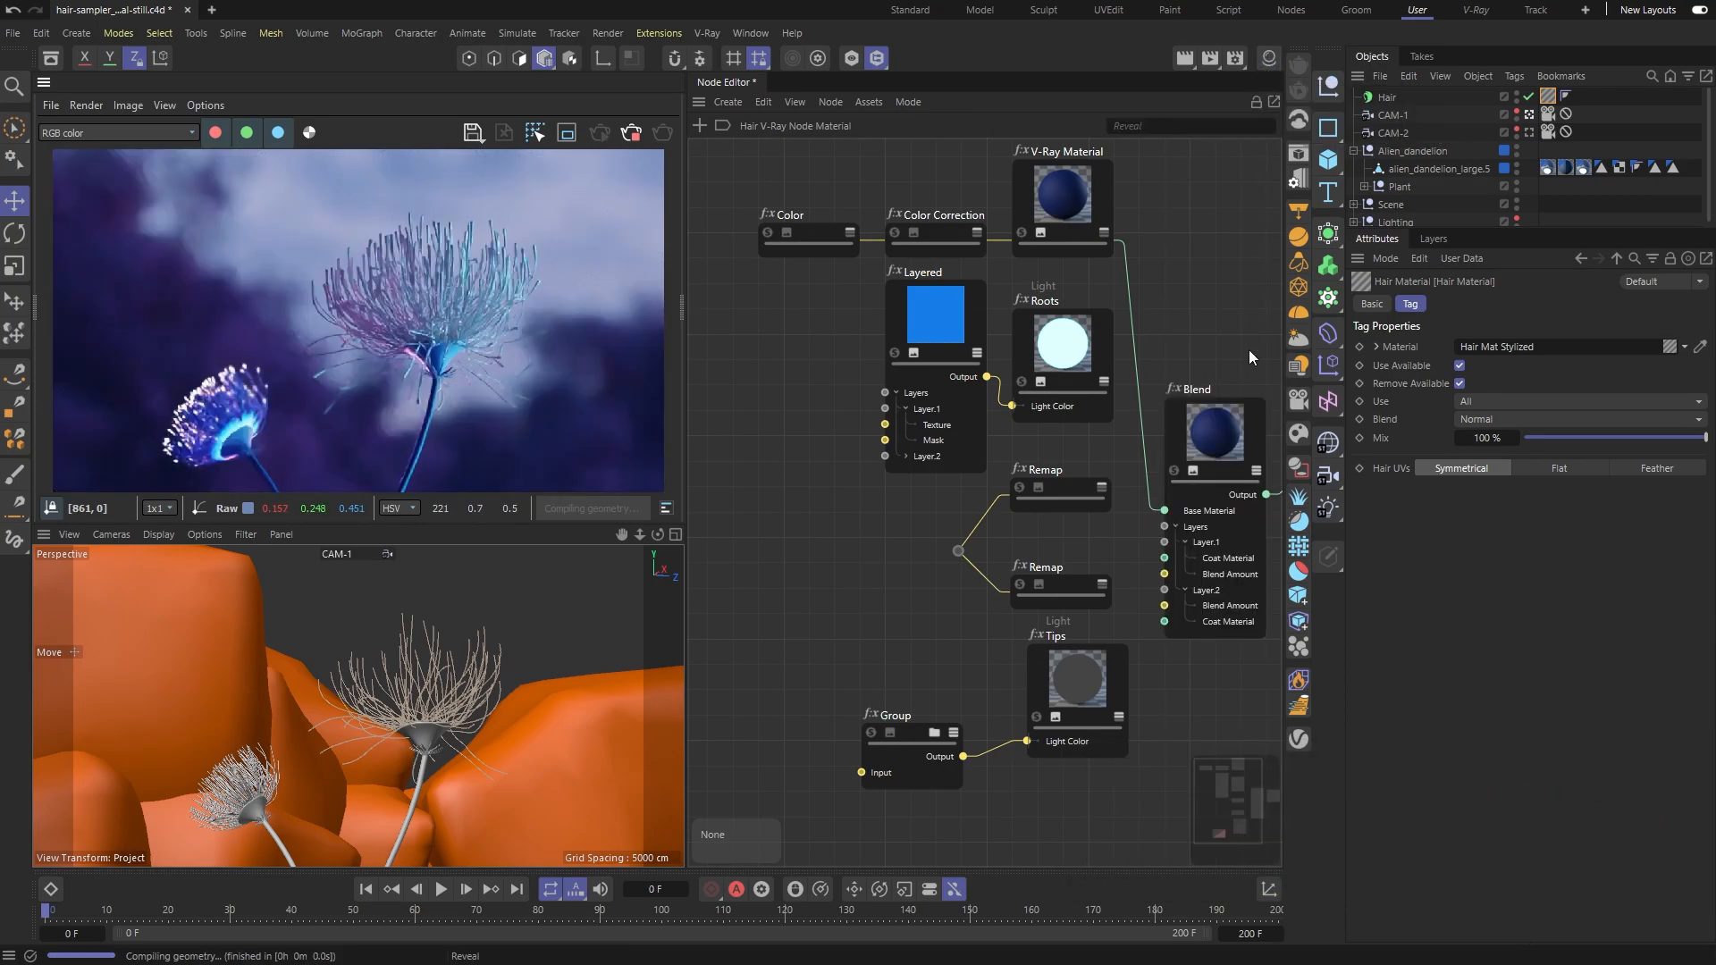
Apply the Hair V-Ray Node Material to the Hair object and connect the Roots light to the Blend node's Layer.1 Coat Material.
{"action": "left_click", "coordinate": [1232, 416]}
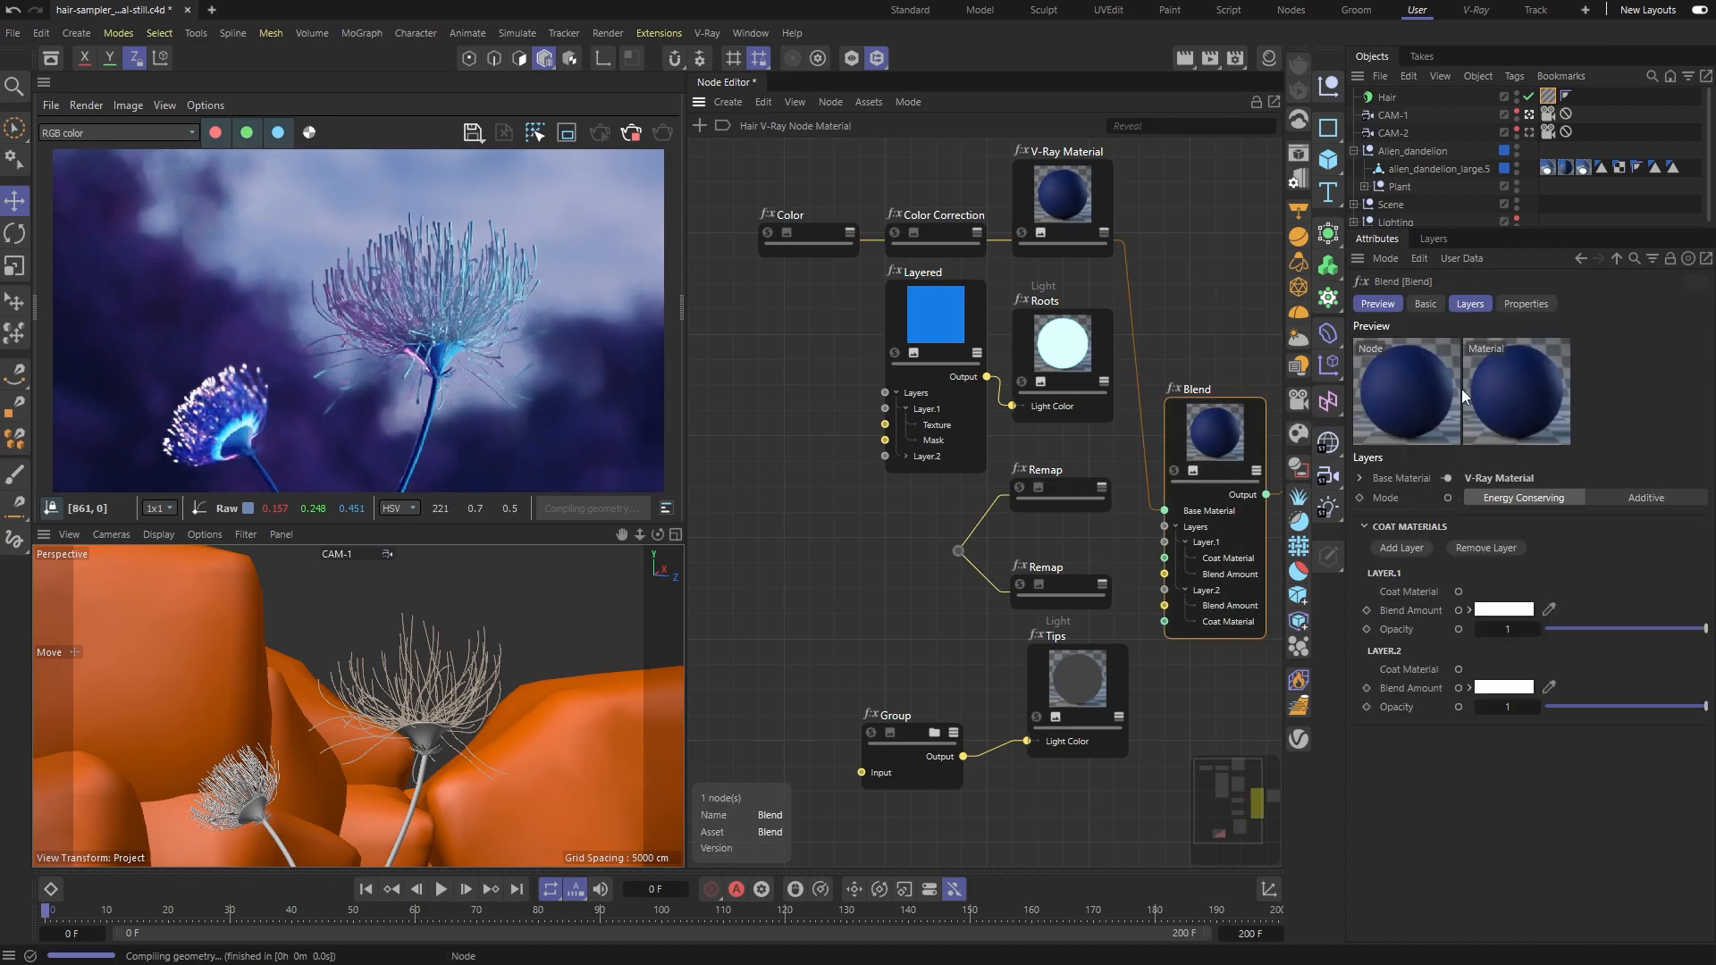
{"action": "left_click_drag", "start_coordinate": [1391, 106], "coordinate": [1381, 98]}
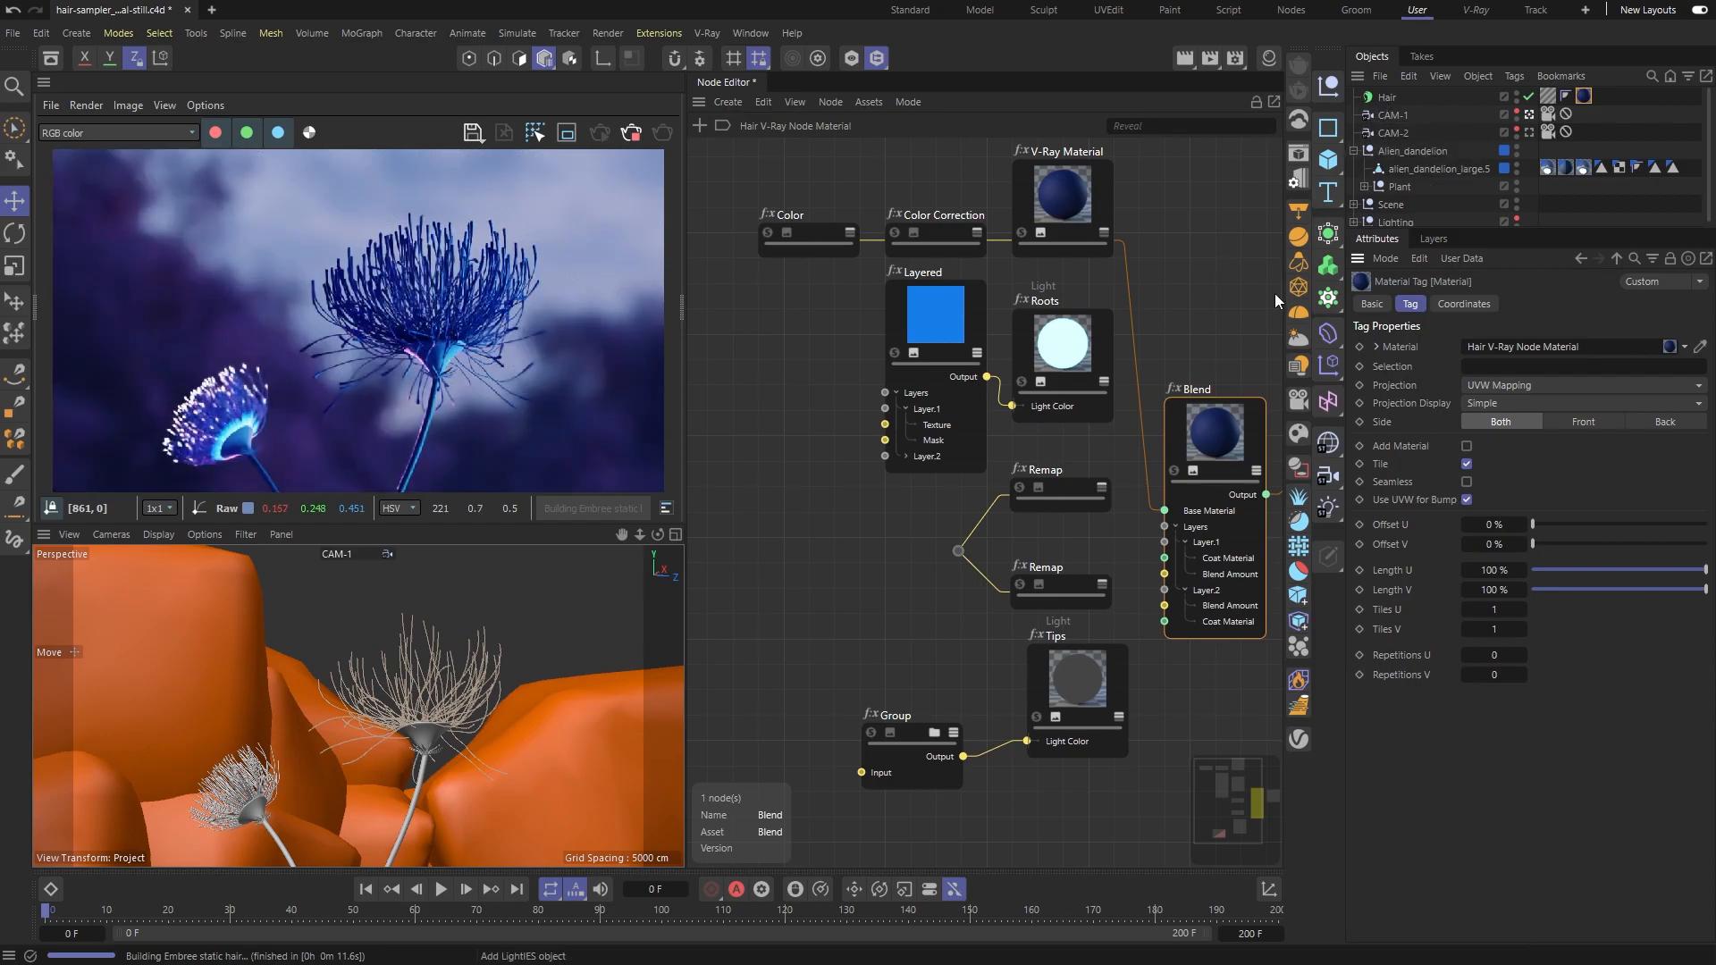
{"action": "left_click_drag", "start_coordinate": [1164, 558], "coordinate": [1066, 357]}
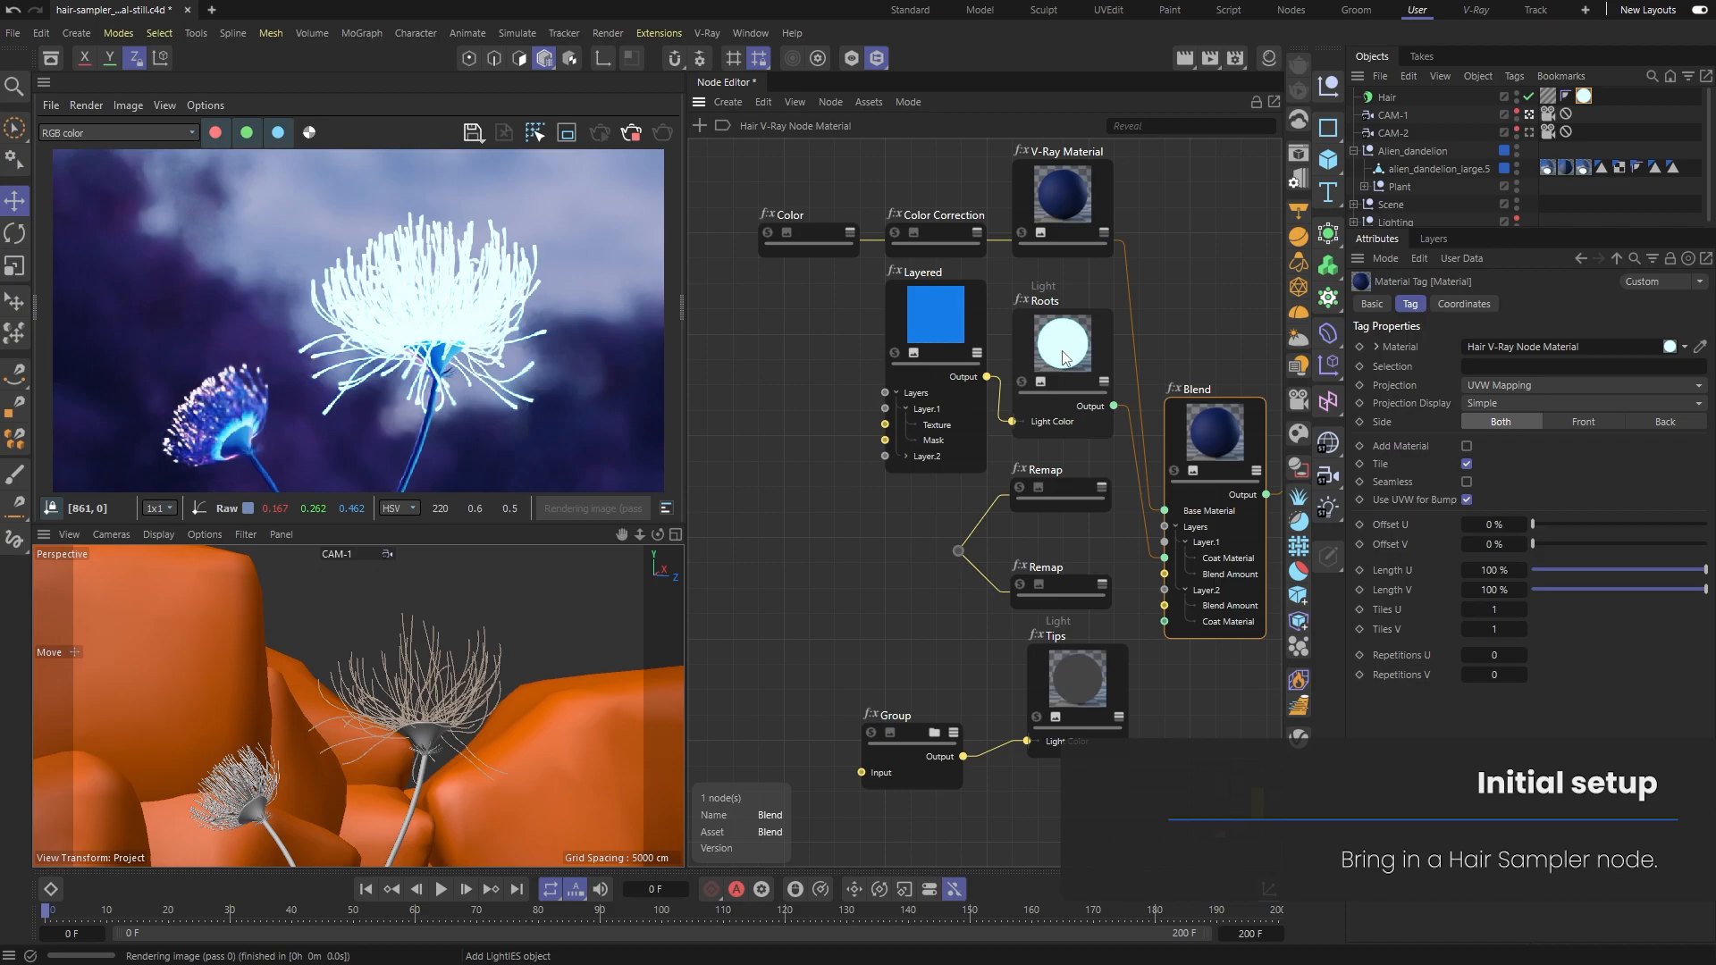
Add a Hair Sampler node beside Layered and connect its Distance Along Strand Absolute output to Layered's Layer.1 Mask.
{"action": "left_click", "coordinate": [699, 126]}
{"action": "type", "text": "hair"}
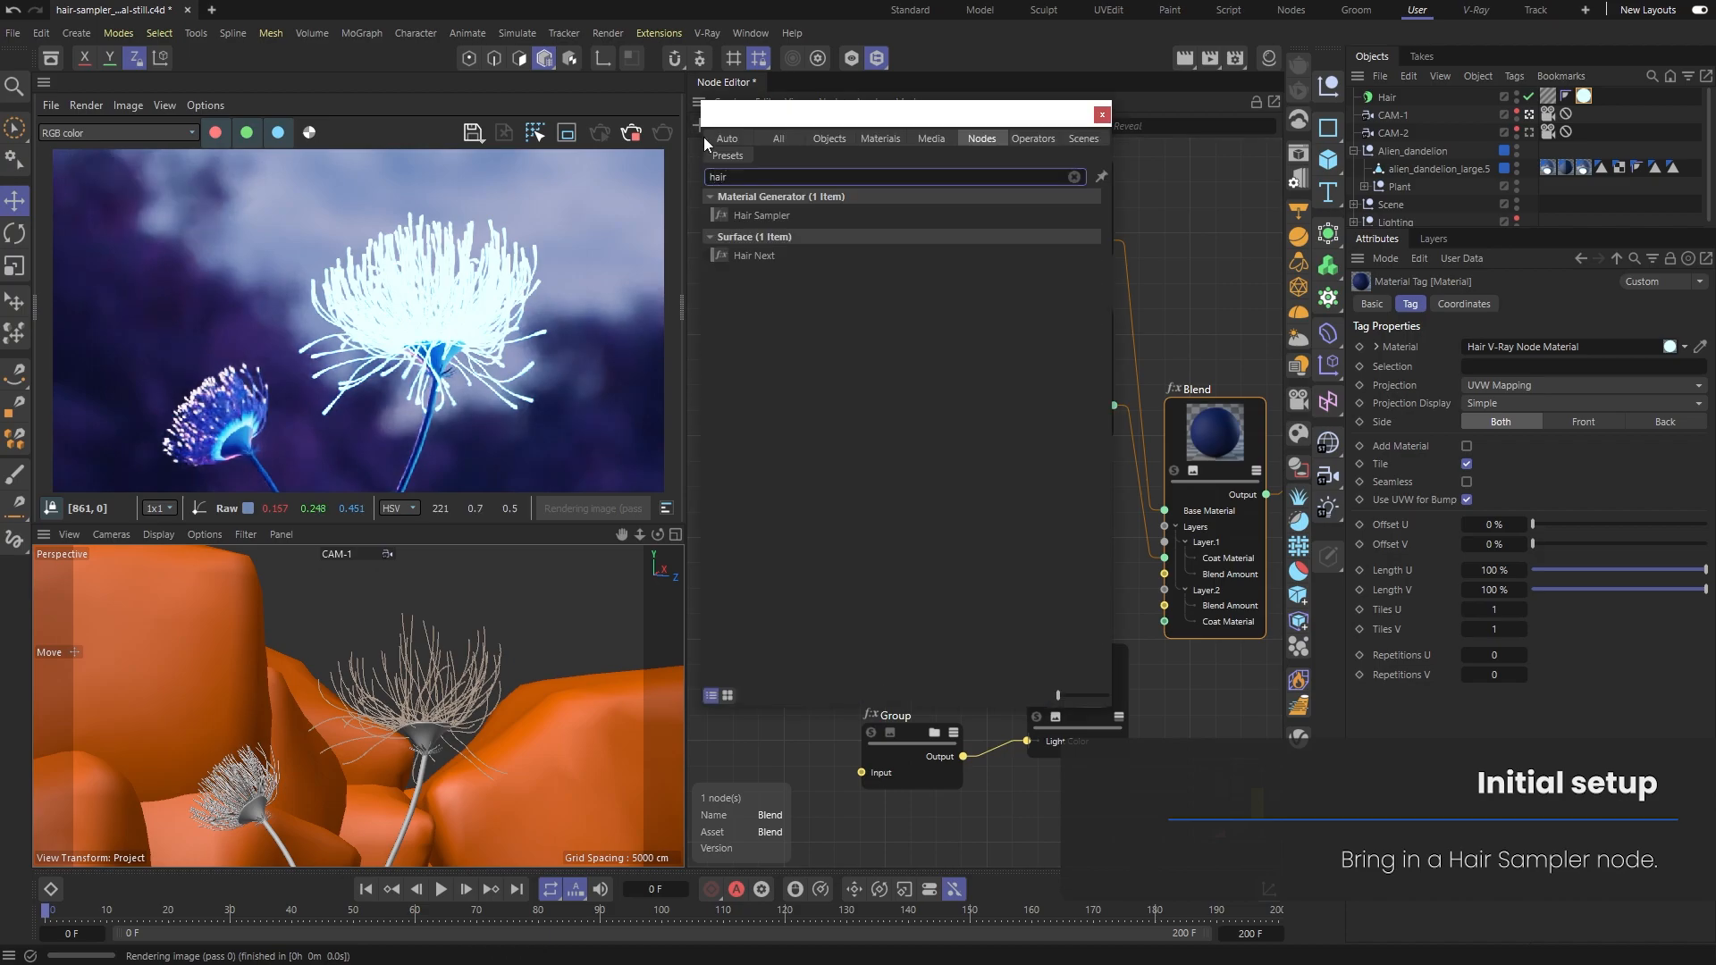
{"action": "double_click", "coordinate": [751, 216]}
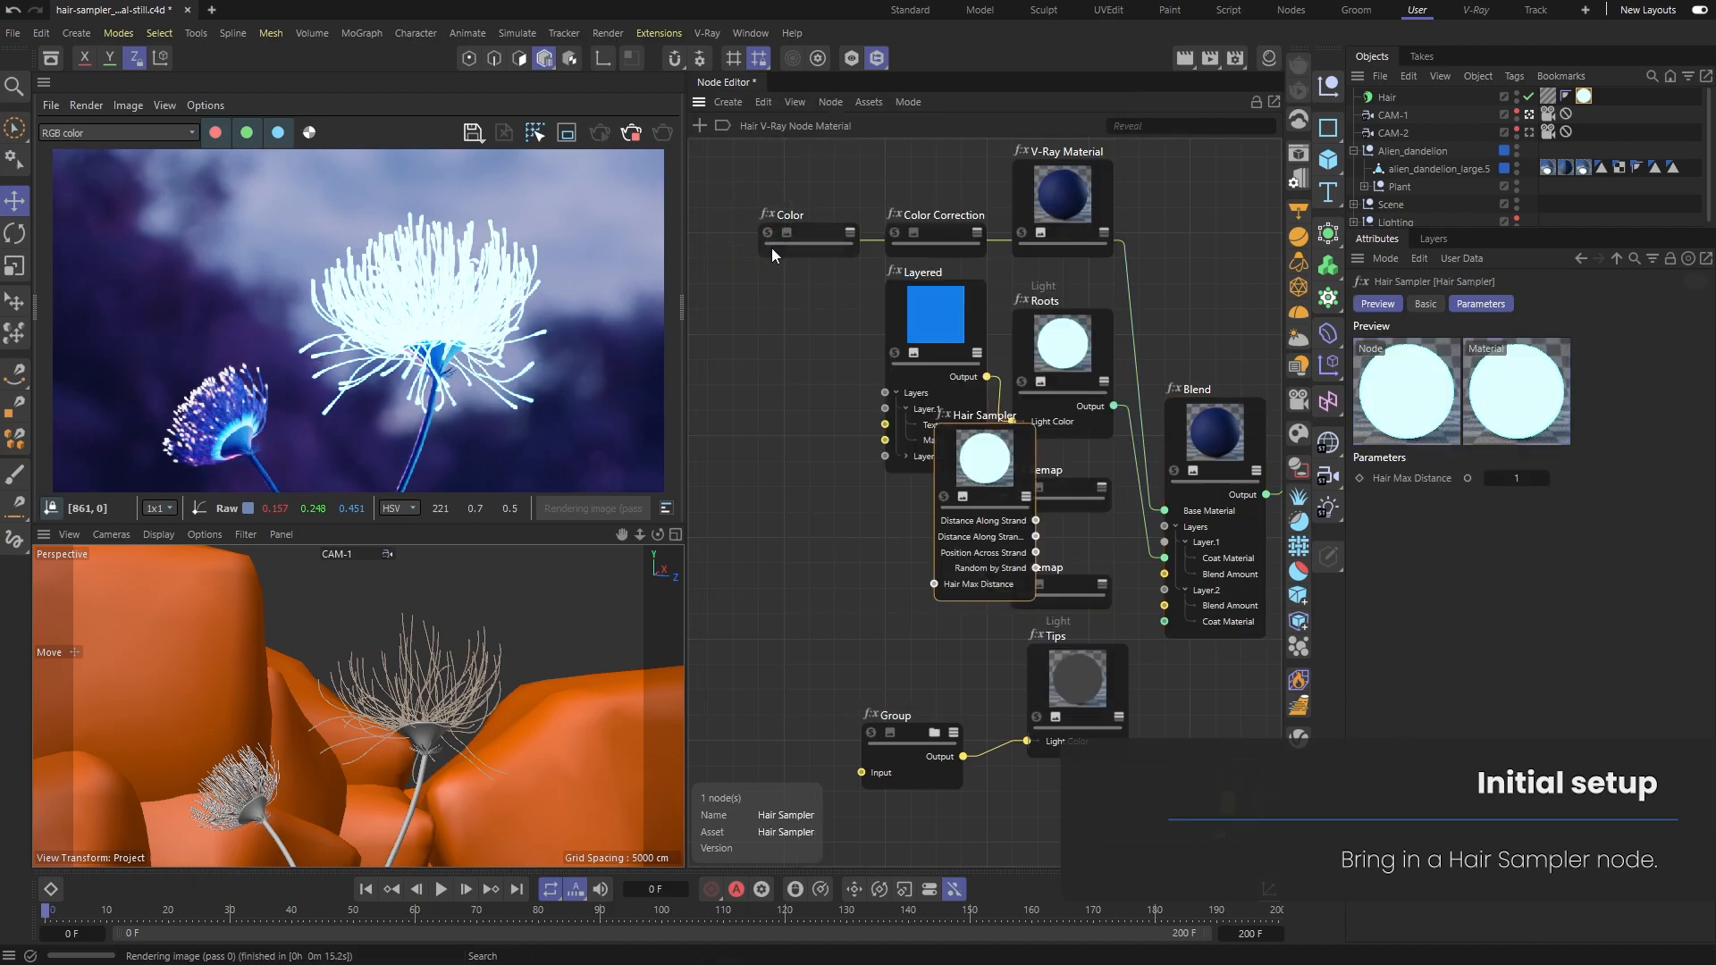
{"action": "left_click_drag", "start_coordinate": [983, 470], "coordinate": [753, 471]}
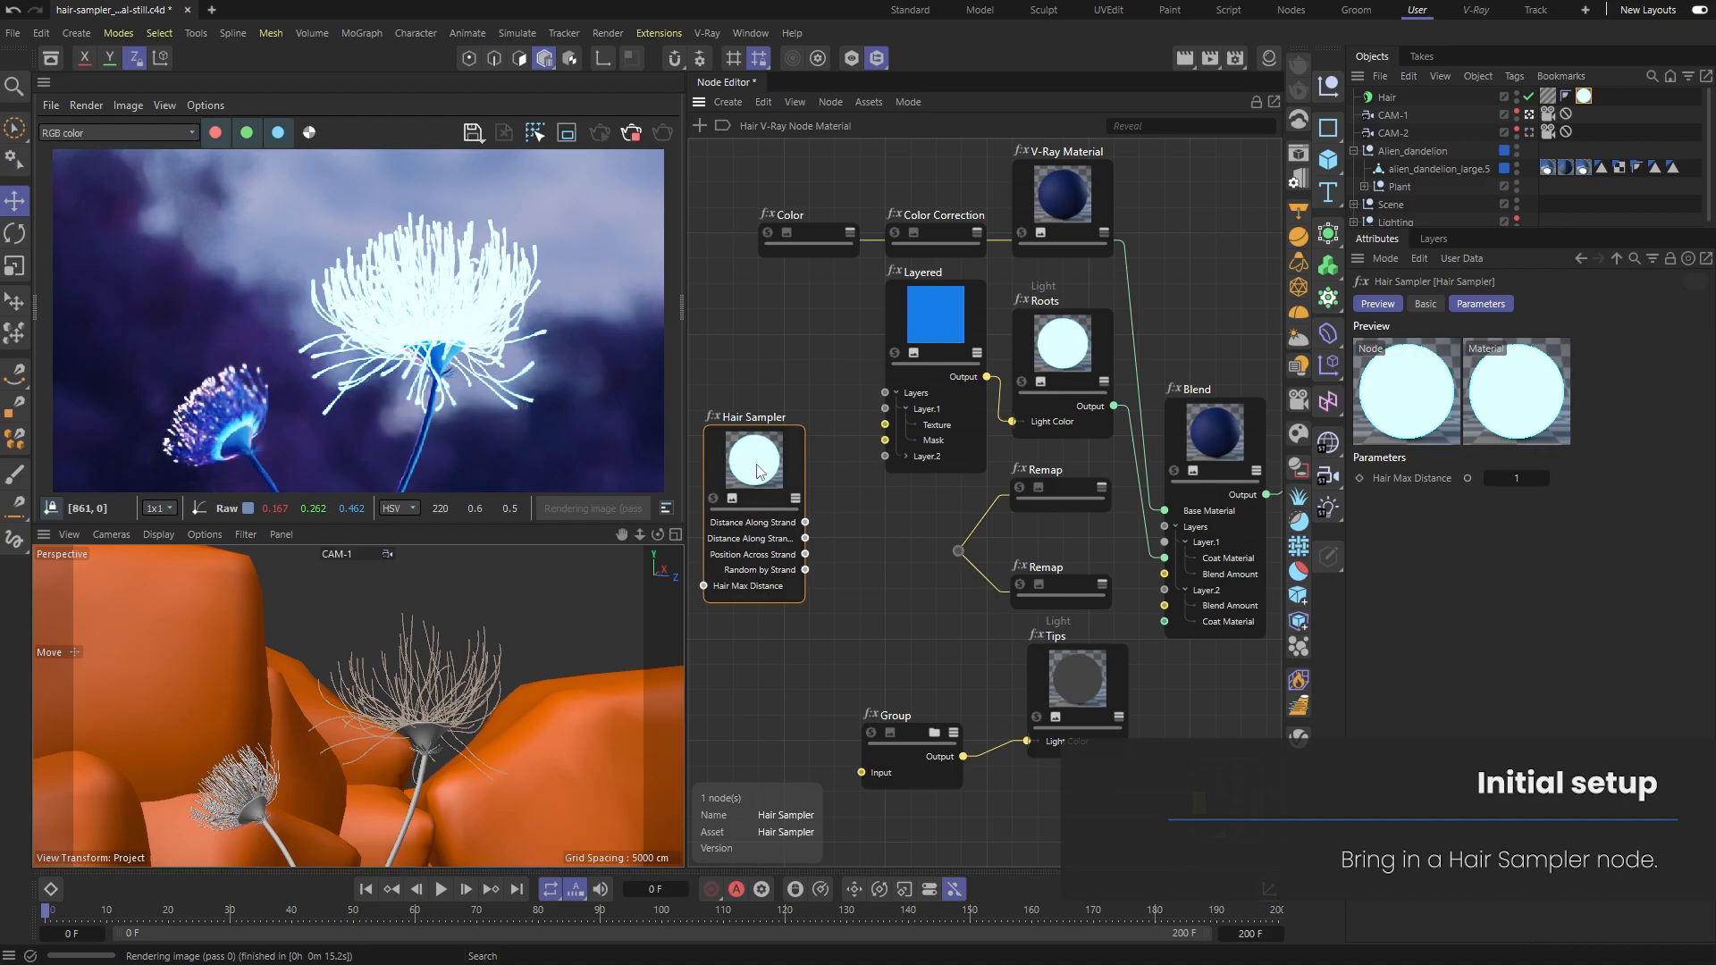
{"action": "left_click_drag", "start_coordinate": [803, 466], "coordinate": [845, 460]}
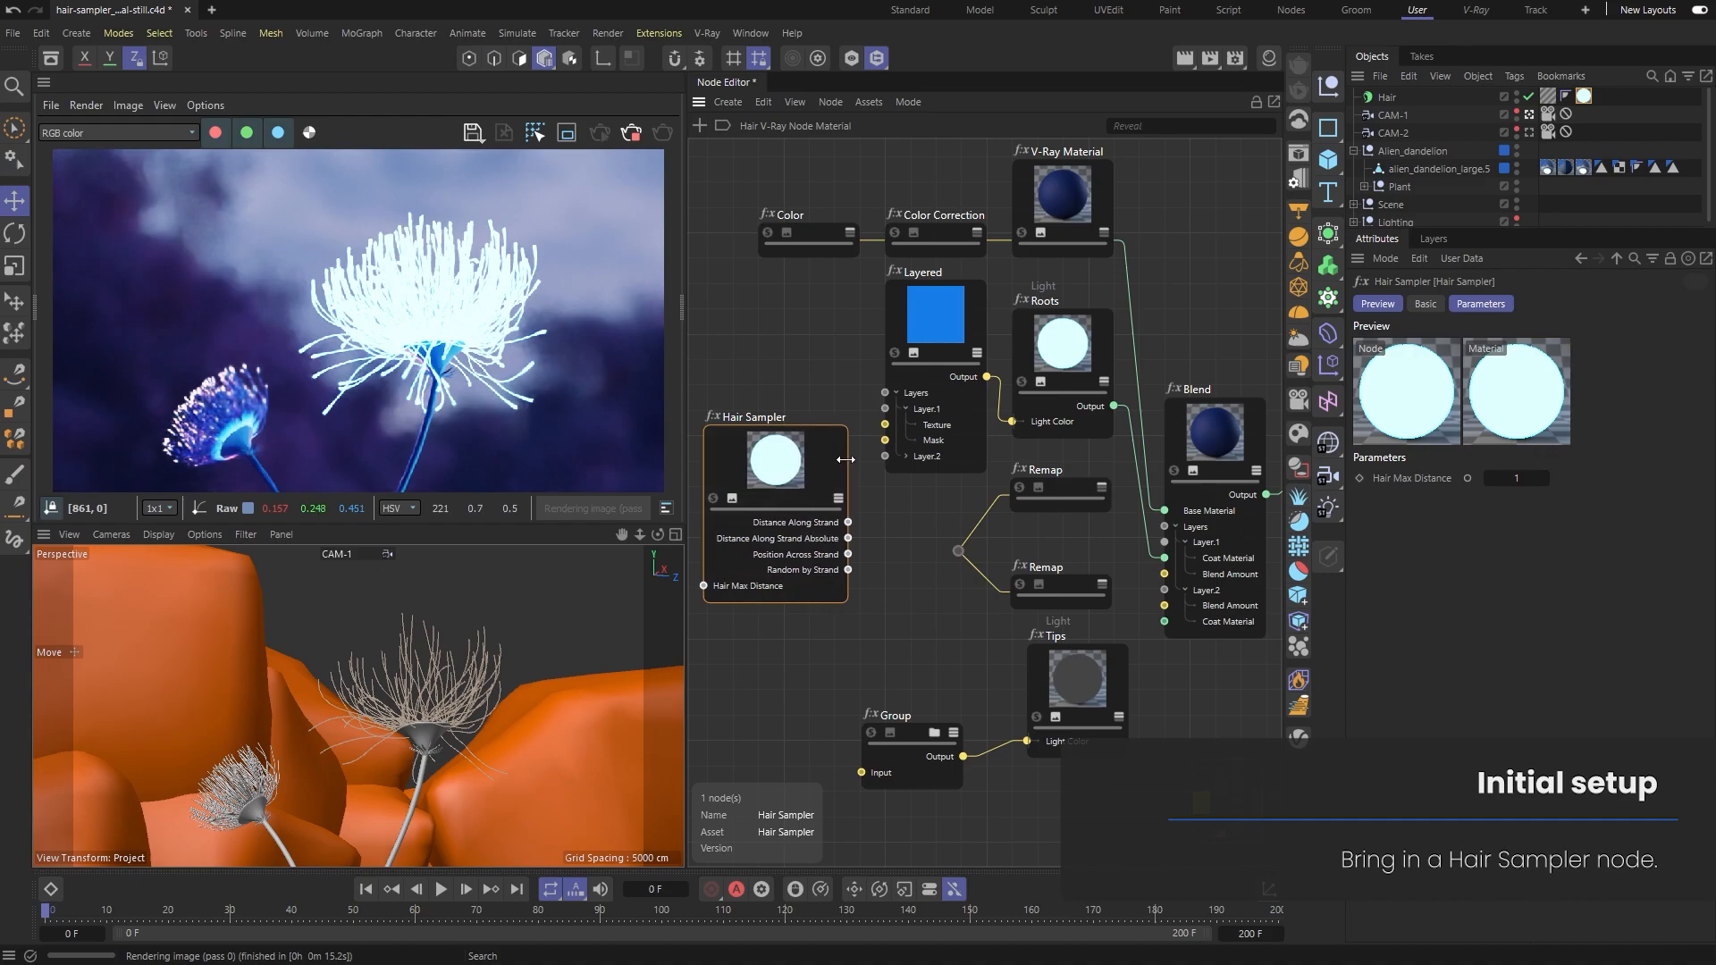
{"action": "left_click_drag", "start_coordinate": [848, 538], "coordinate": [885, 440]}
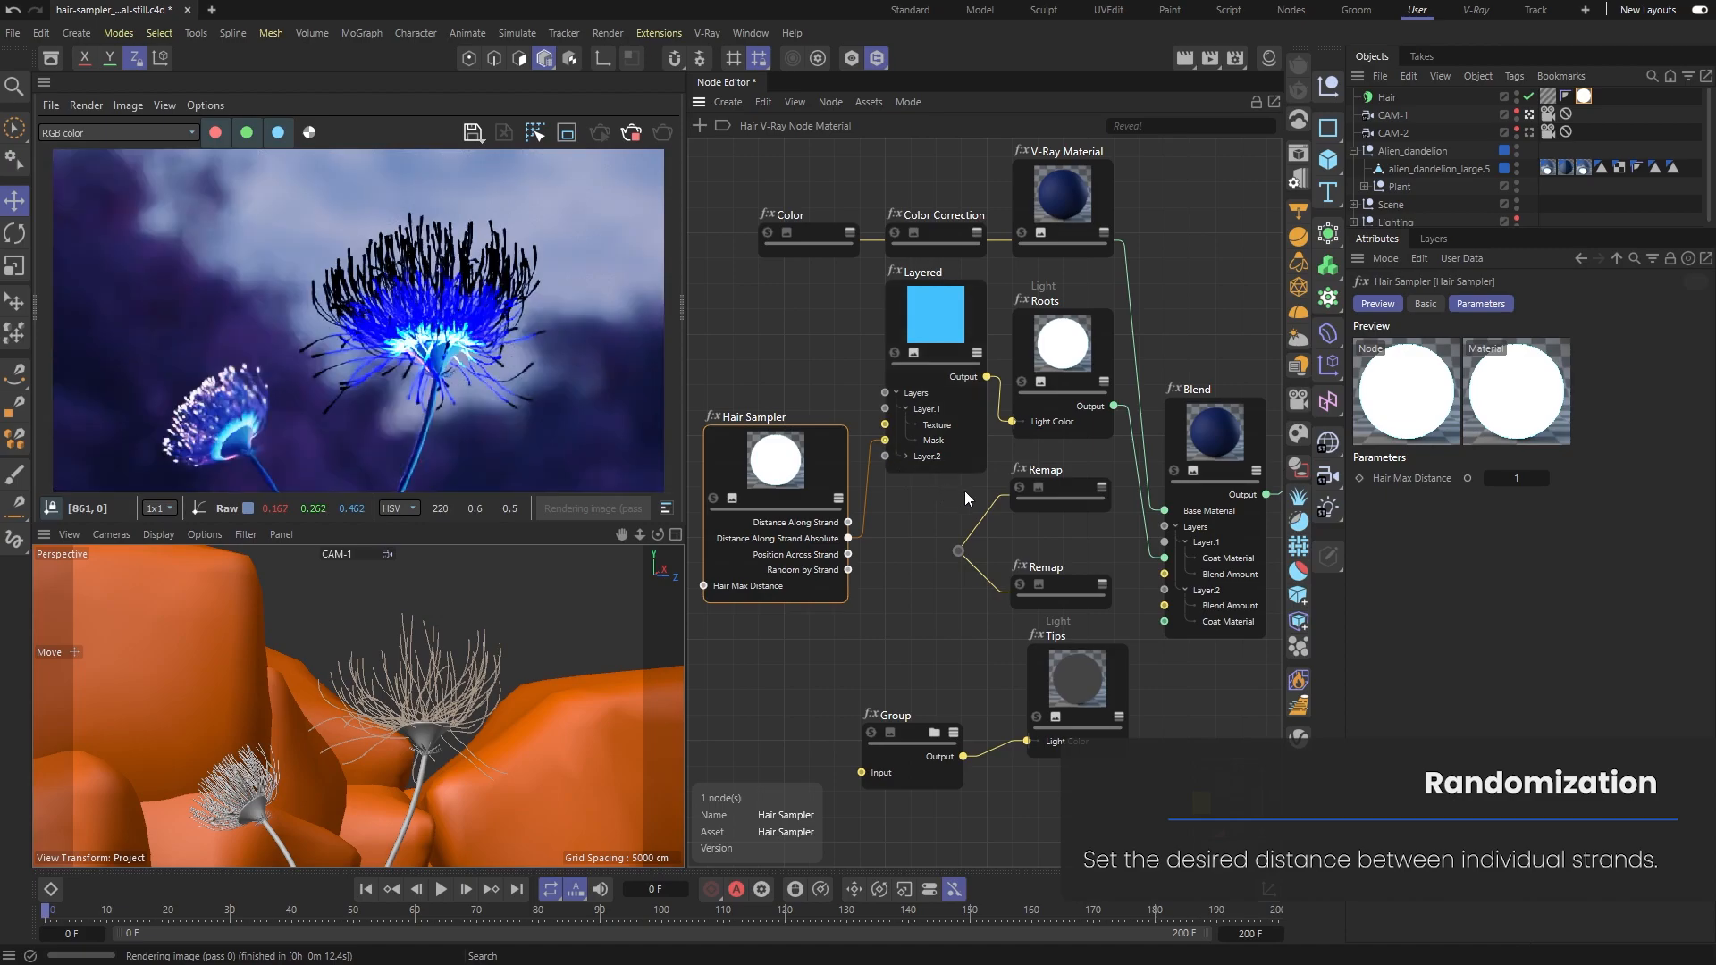
Try a Hair Max Distance of 0.3 on the Hair Sampler node.
{"action": "double_click", "coordinate": [1523, 481]}
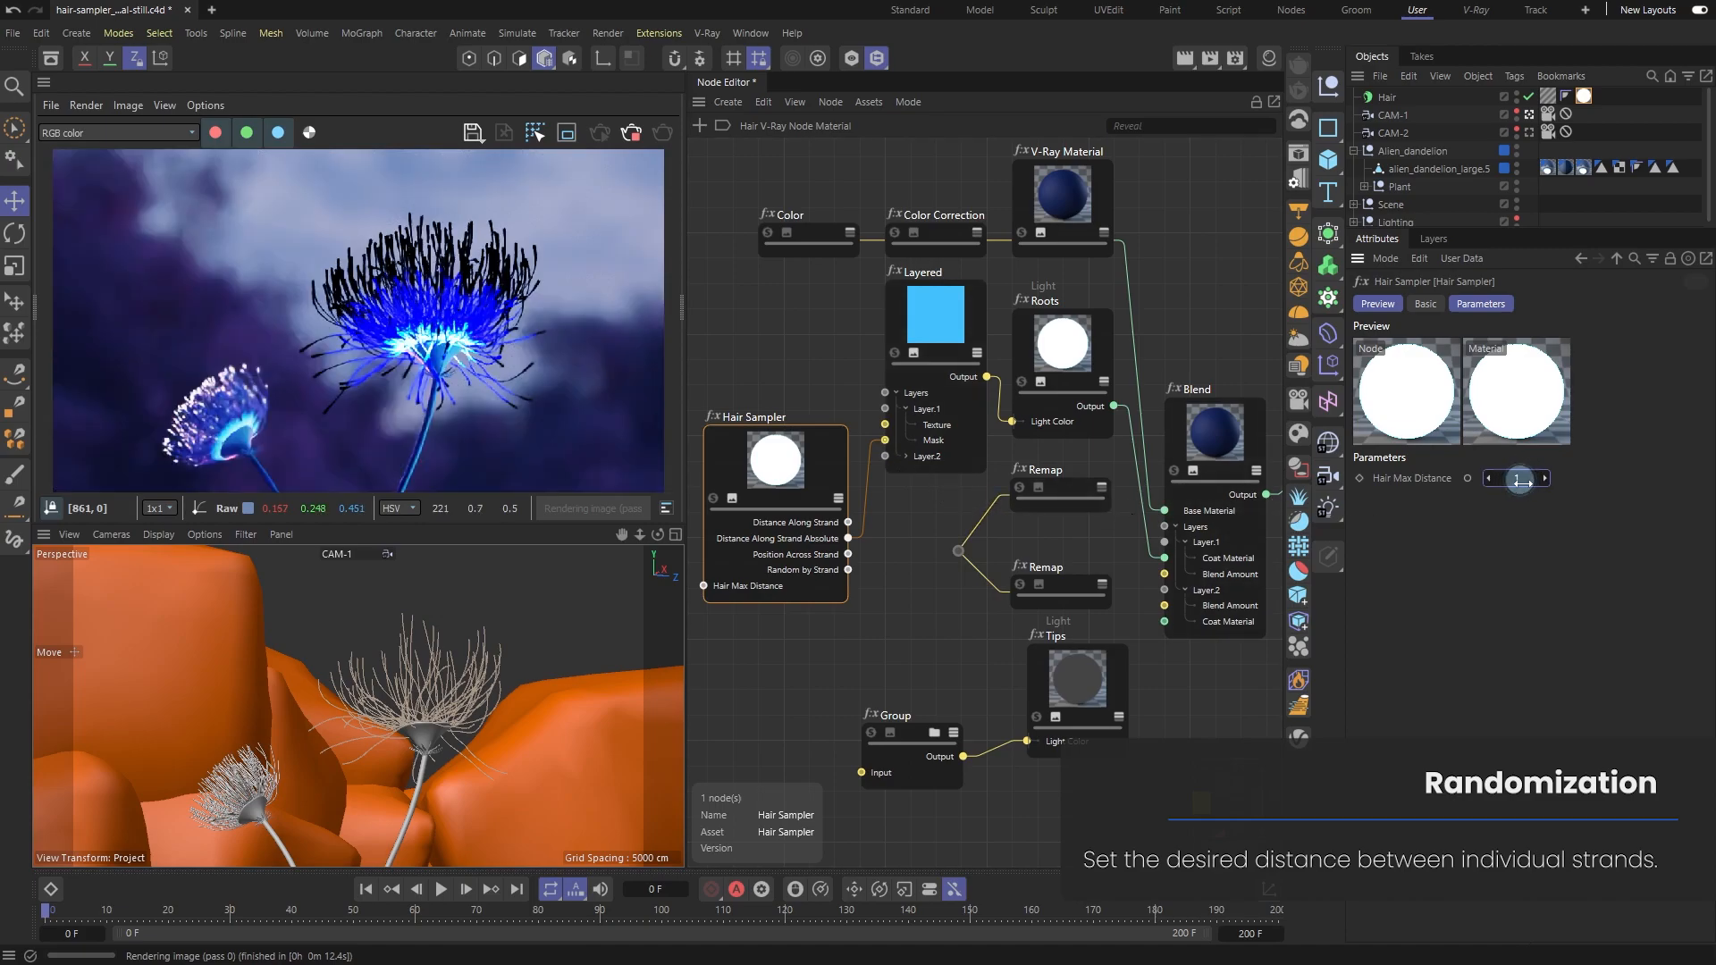
{"action": "type", "text": "0.3"}
{"action": "key", "text": "Return"}
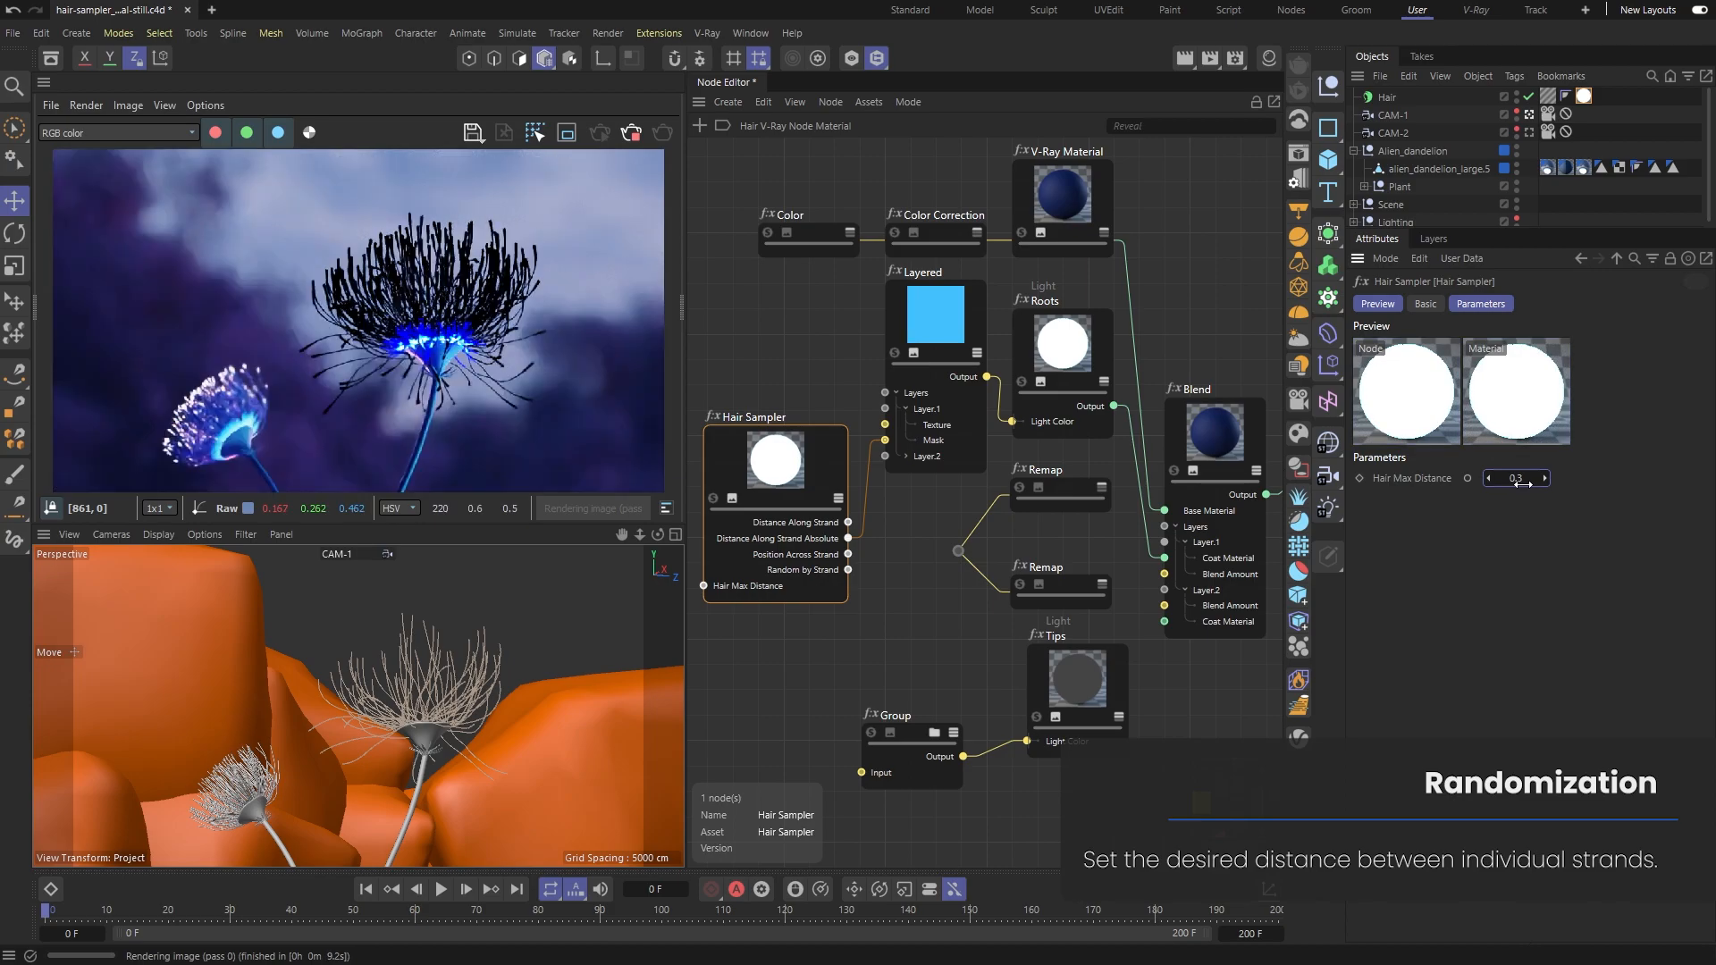
Try larger Hair Max Distance values on the Hair Sampler and settle on 3.
{"action": "double_click", "coordinate": [1527, 484]}
{"action": "type", "text": "1.5"}
{"action": "key", "text": "Return"}
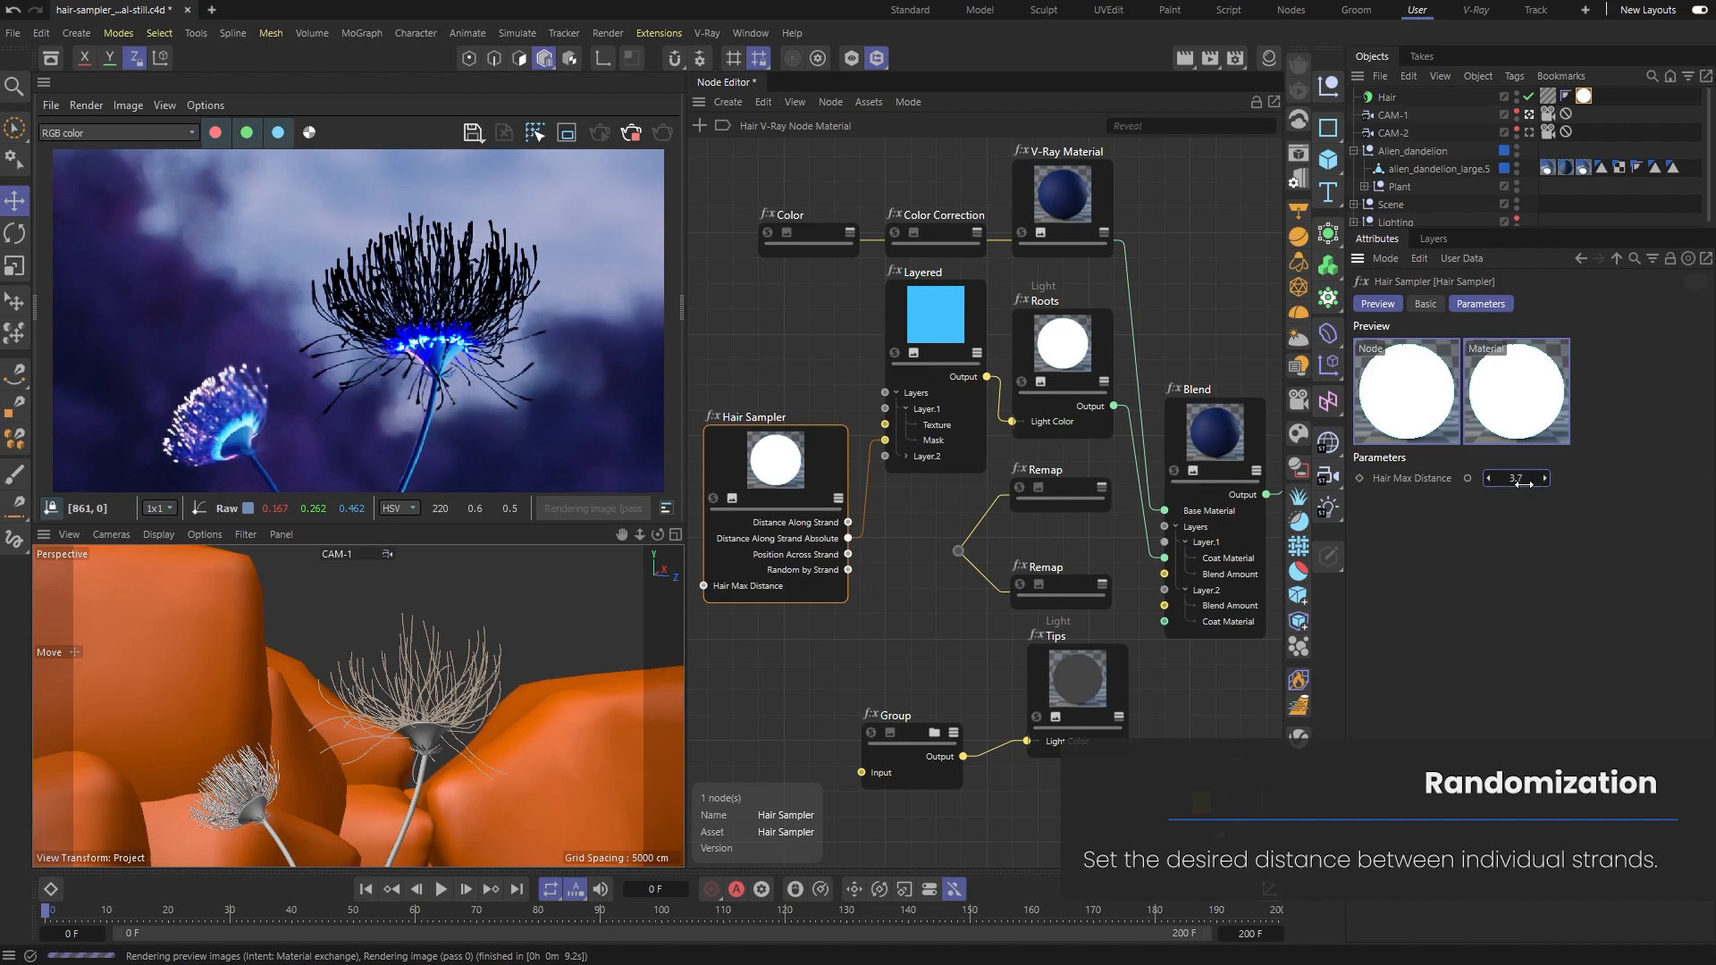
{"action": "left_click_drag", "start_coordinate": [1533, 484], "coordinate": [1531, 484]}
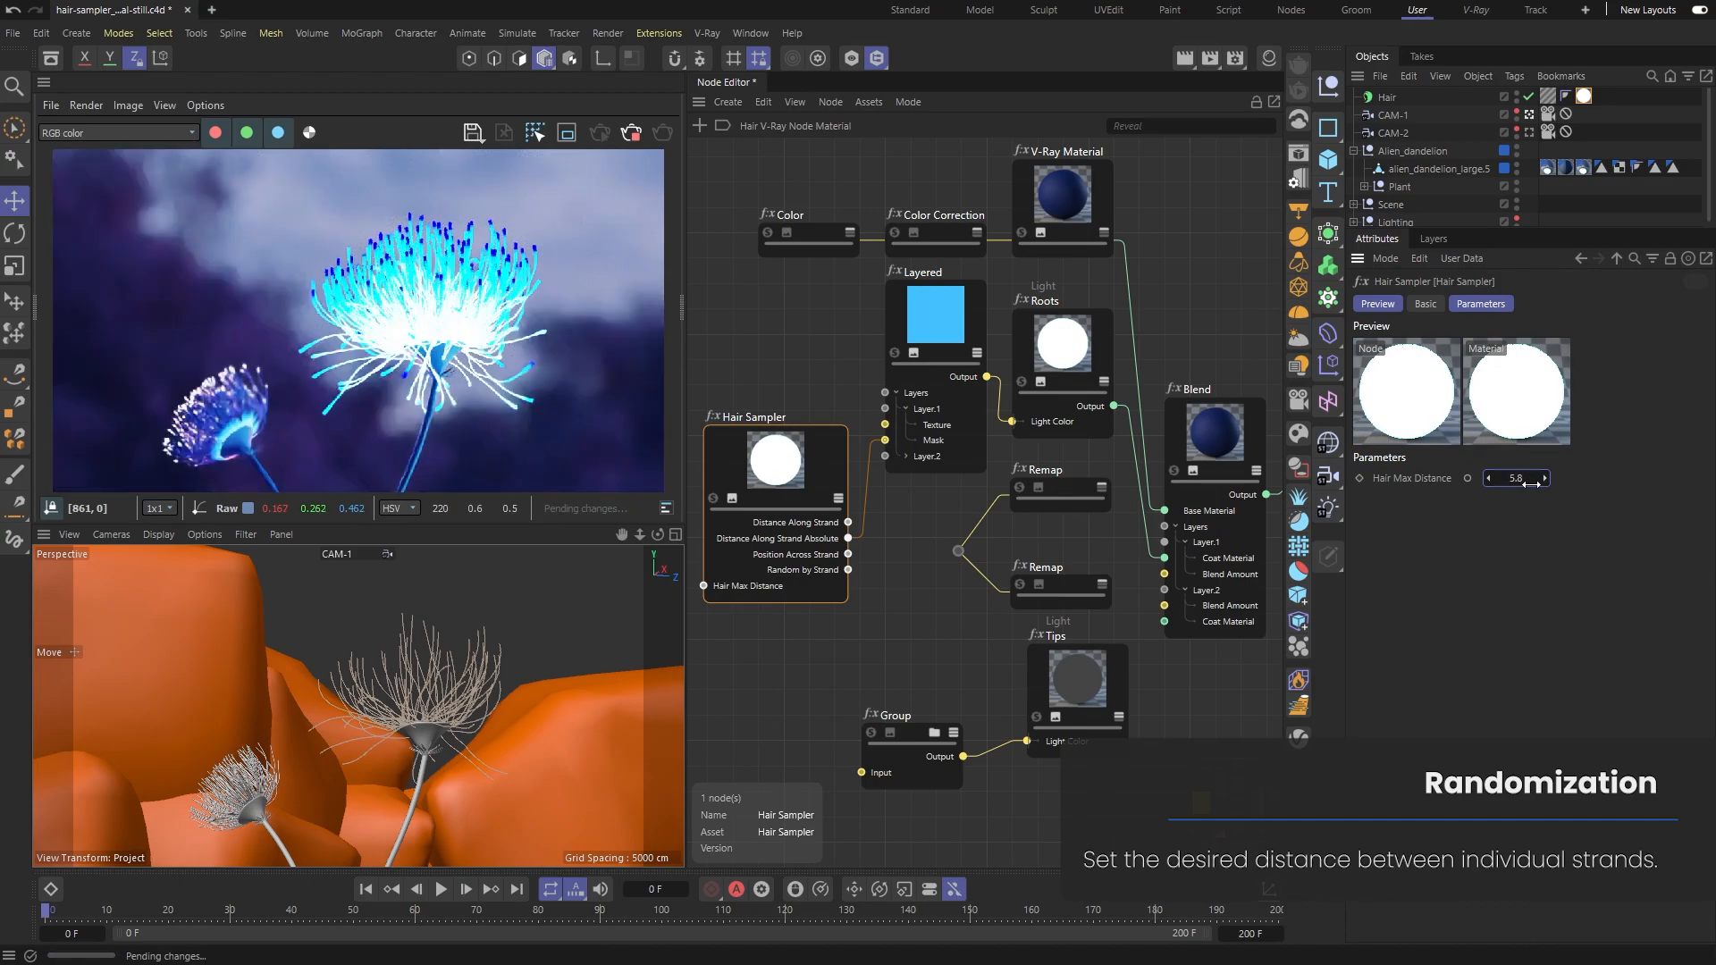
{"action": "left_click_drag", "start_coordinate": [1531, 483], "coordinate": [1527, 483]}
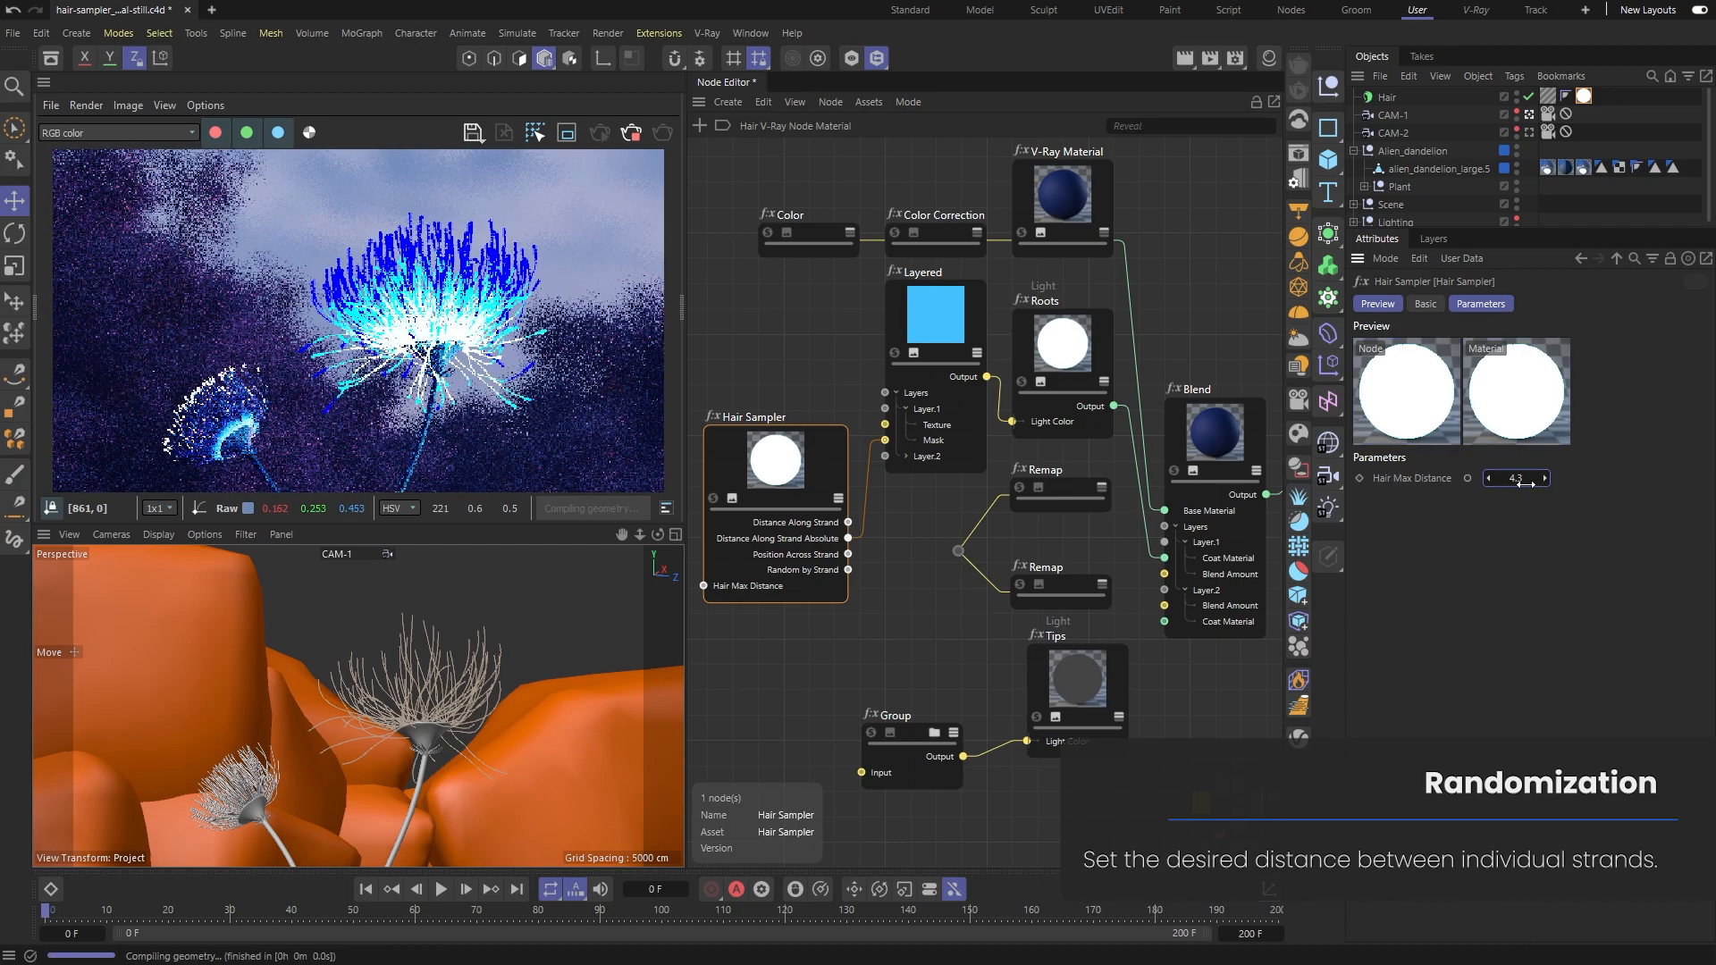
{"action": "key", "text": "Return"}
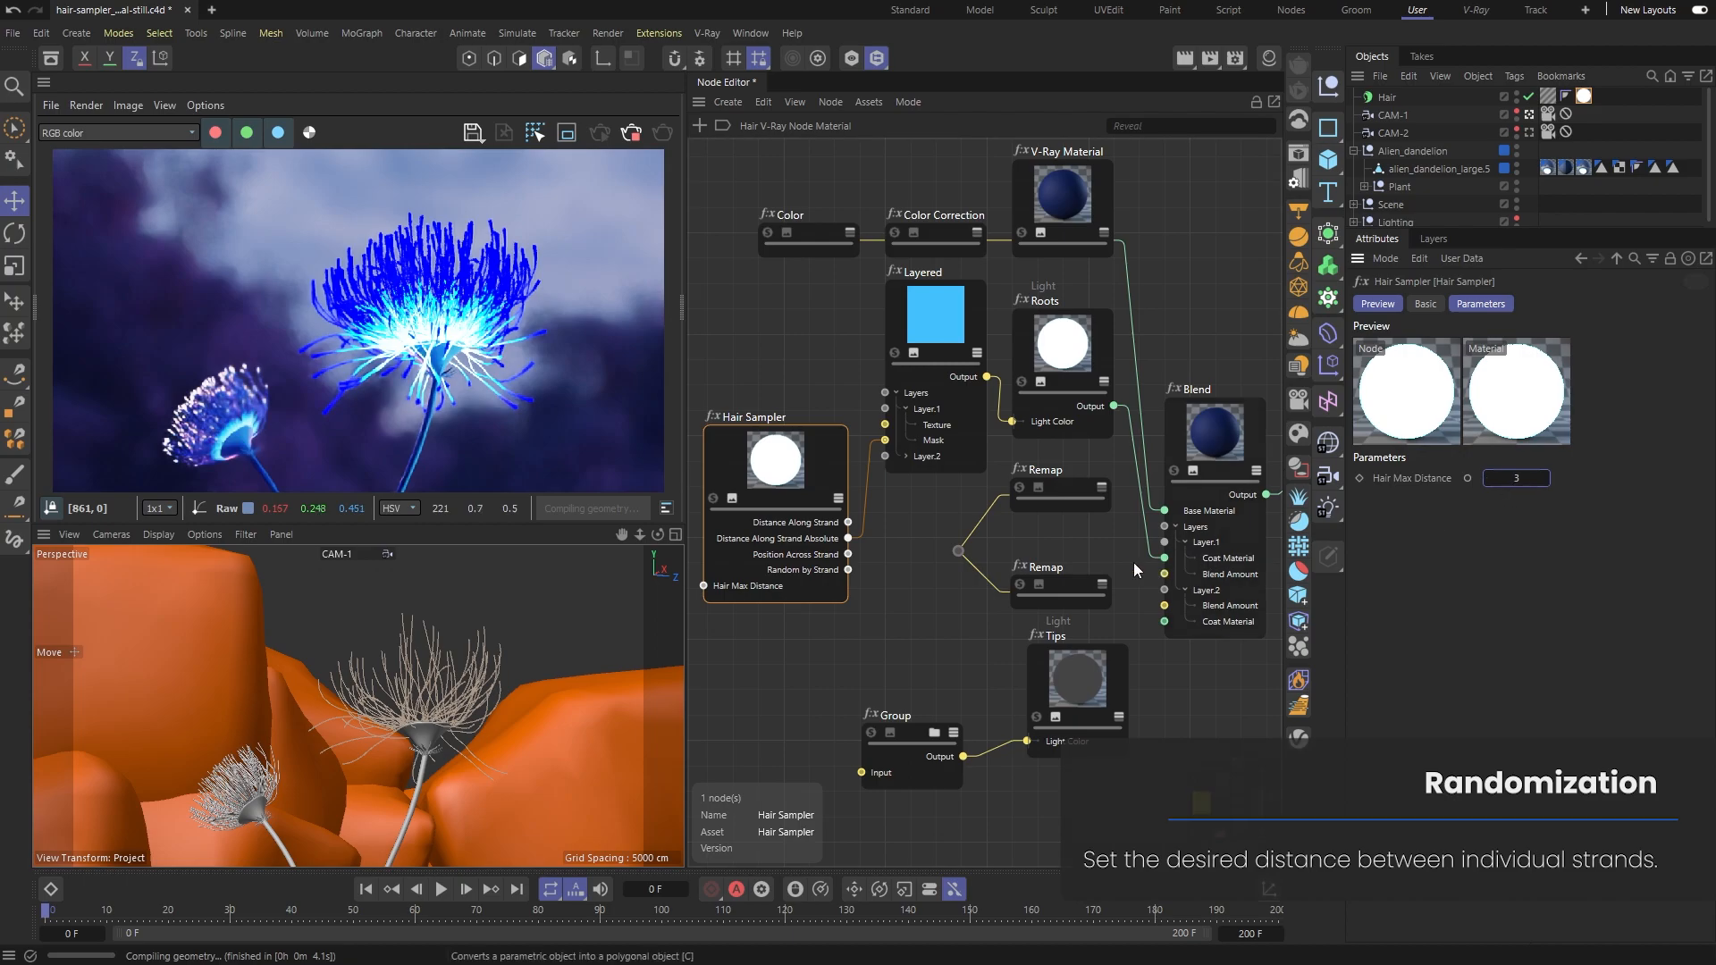
Feed the Hair Sampler's Distance Along Strand into both Remap nodes and connect the upper Remap to the Blend's Layer.1 Blend Amount.
{"action": "left_click", "coordinate": [809, 524]}
{"action": "left_click_drag", "start_coordinate": [808, 522], "coordinate": [959, 551]}
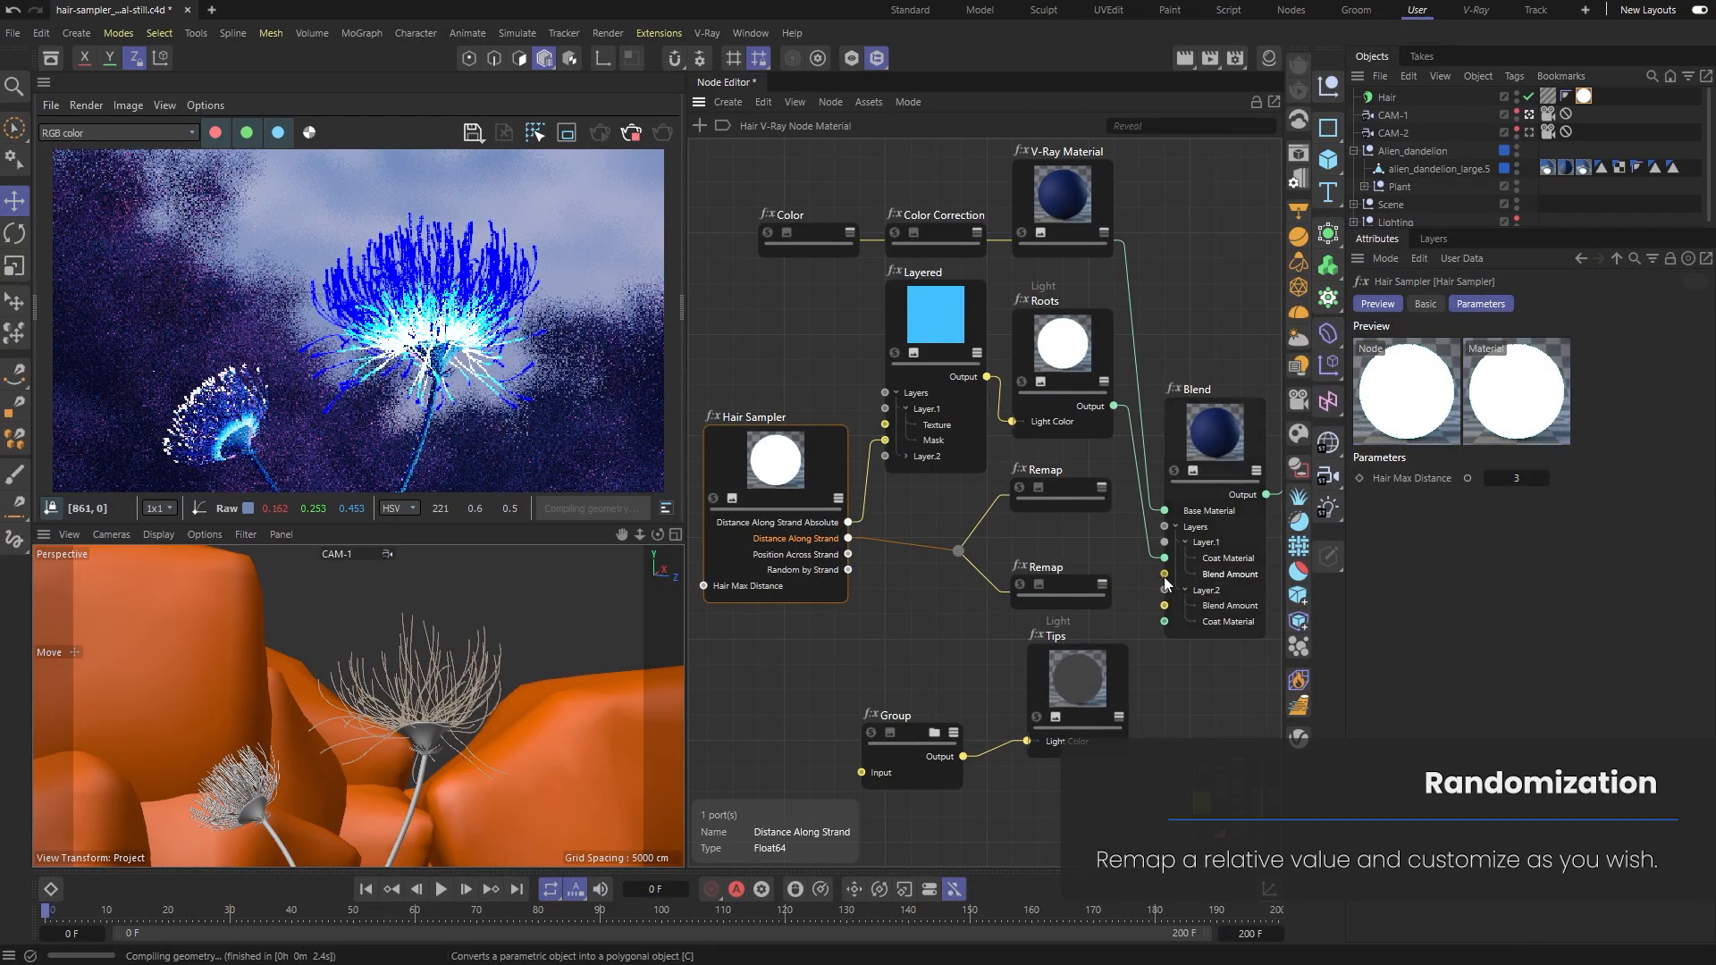
{"action": "left_click_drag", "start_coordinate": [1138, 550], "coordinate": [1070, 489]}
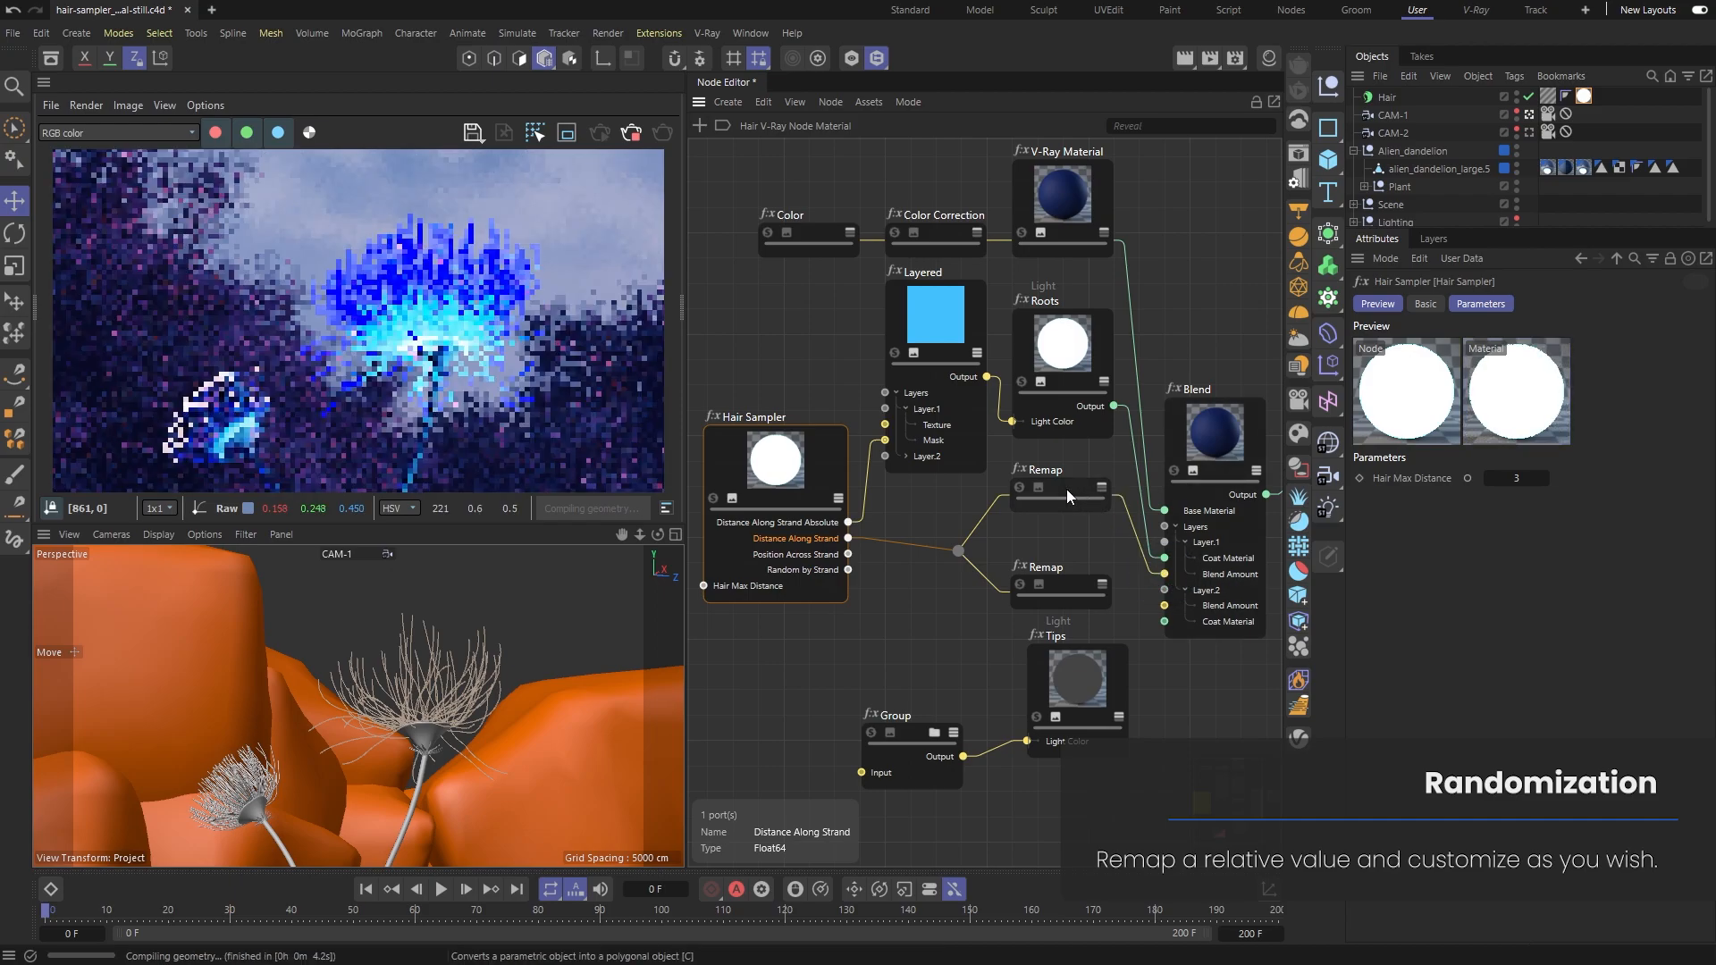
Reshape the upper Remap node's curve by moving its last point down to zero at about 0.3 along the strand.
{"action": "left_click", "coordinate": [1068, 496]}
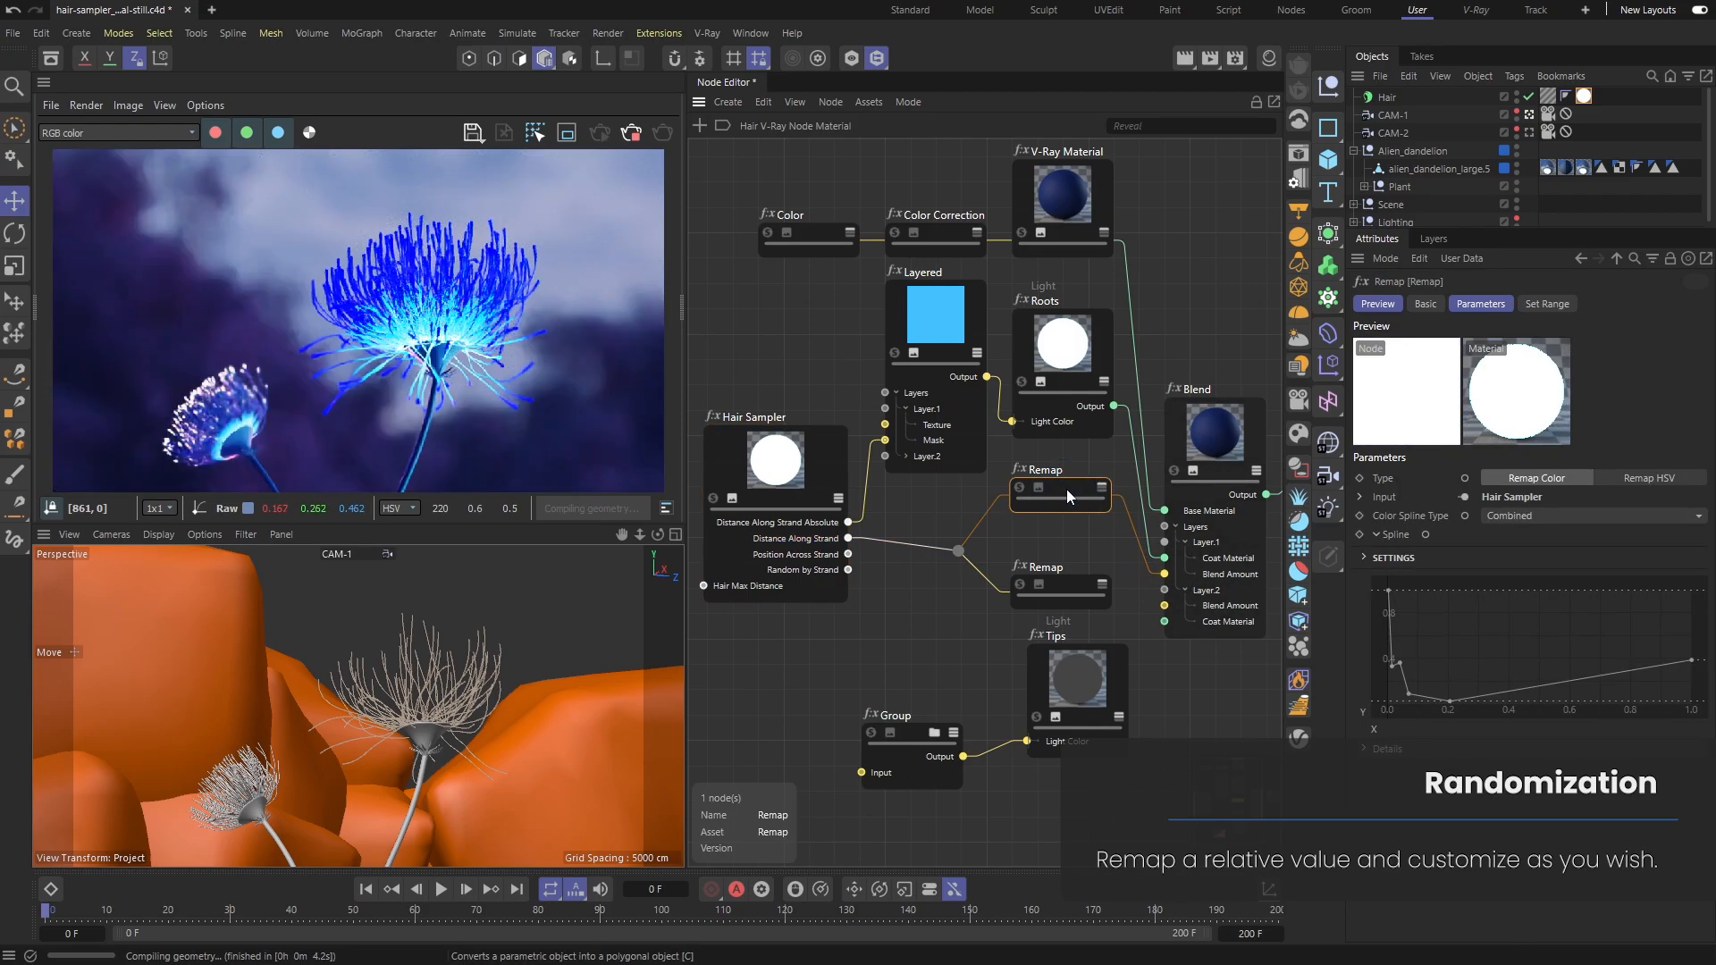
{"action": "left_click_drag", "start_coordinate": [1691, 659], "coordinate": [1700, 715]}
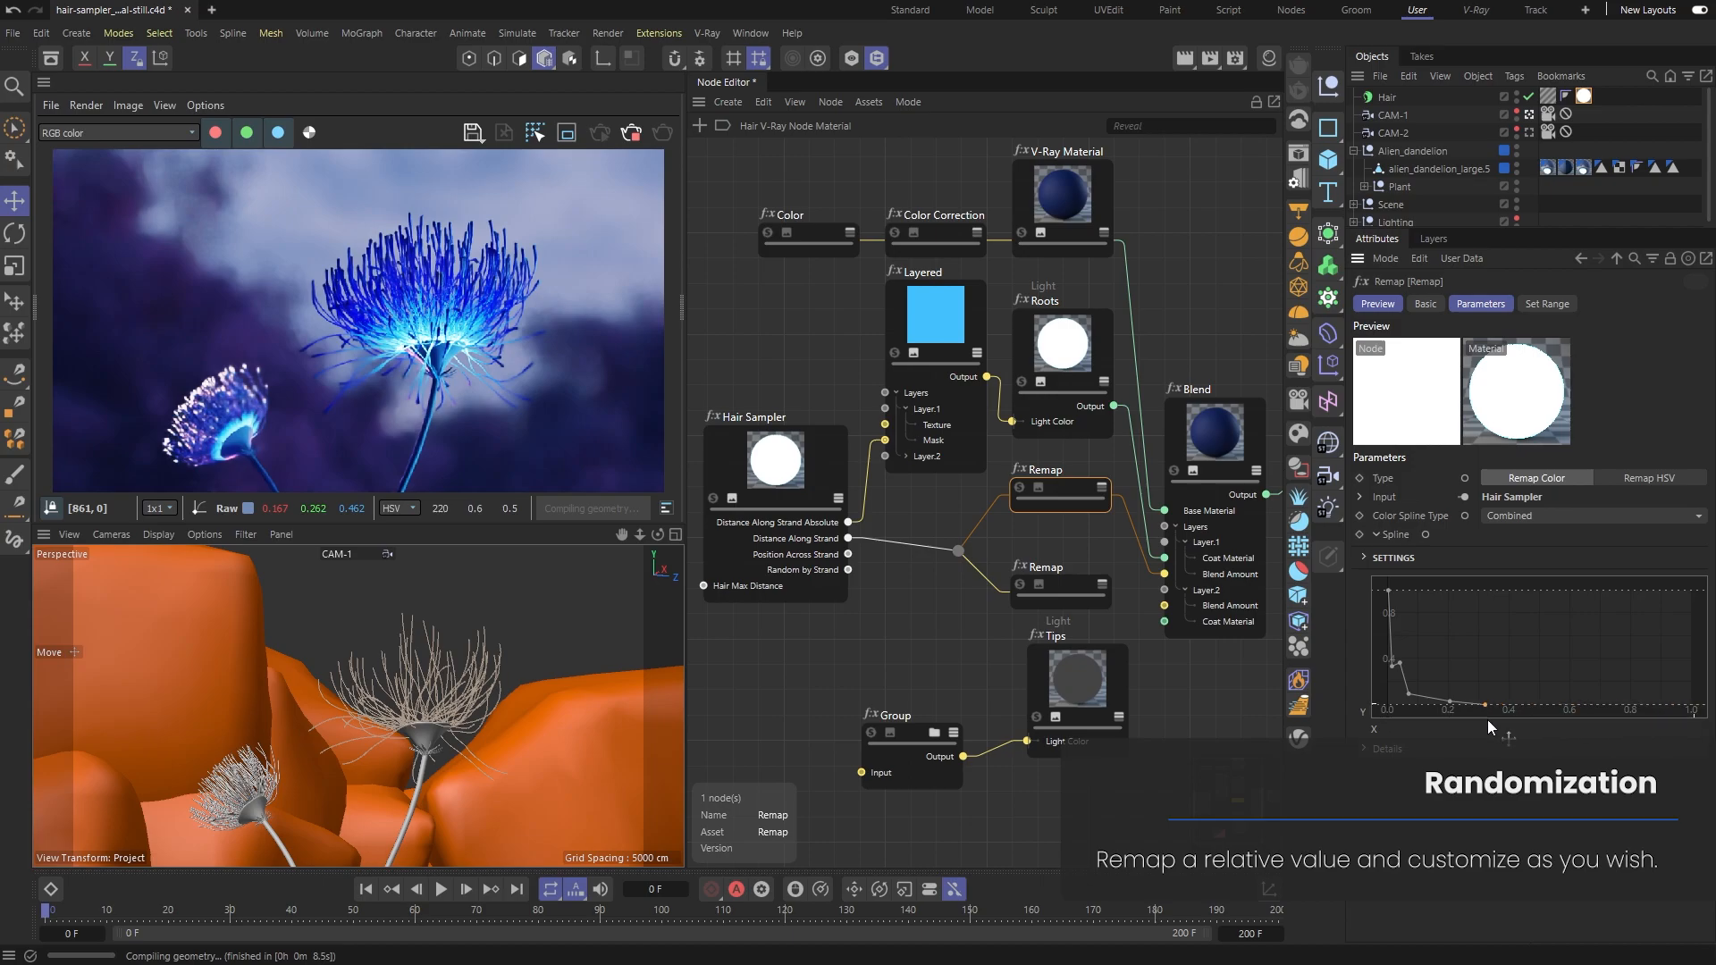
{"action": "left_click_drag", "start_coordinate": [1488, 720], "coordinate": [1483, 721]}
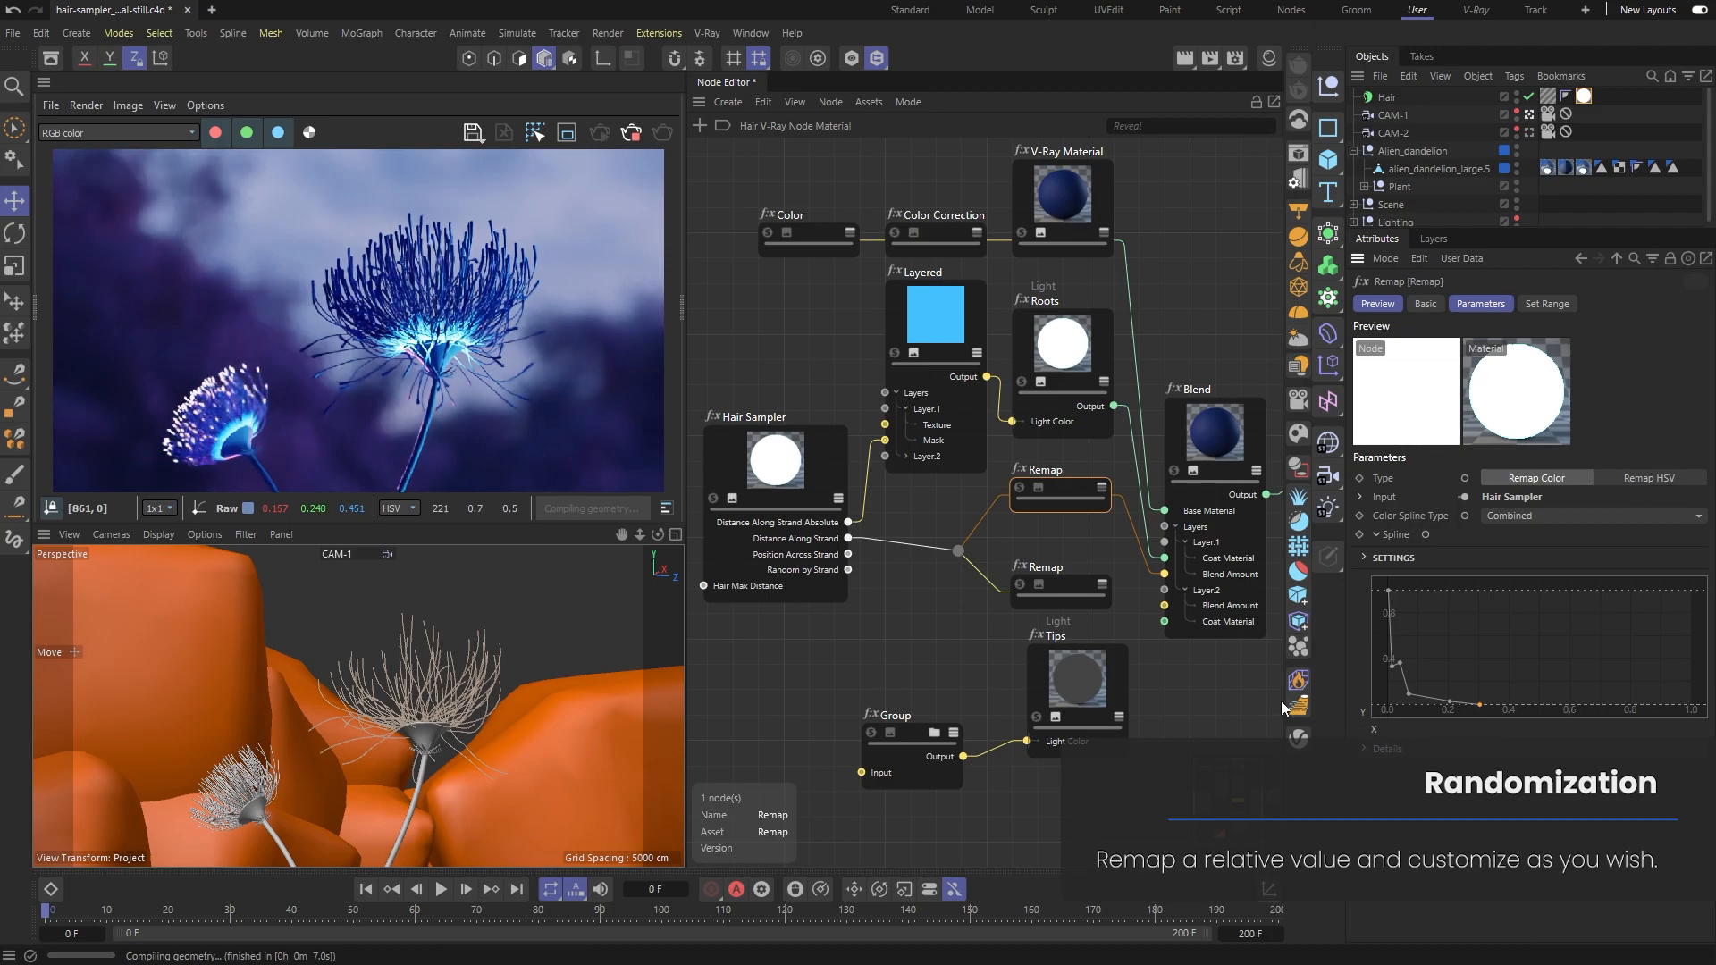
Connect the Tips light to the Blend's Layer.2 Coat Material and the Hair Sampler's Random by Strand output to the Group's input.
{"action": "left_click_drag", "start_coordinate": [1164, 621], "coordinate": [1071, 681]}
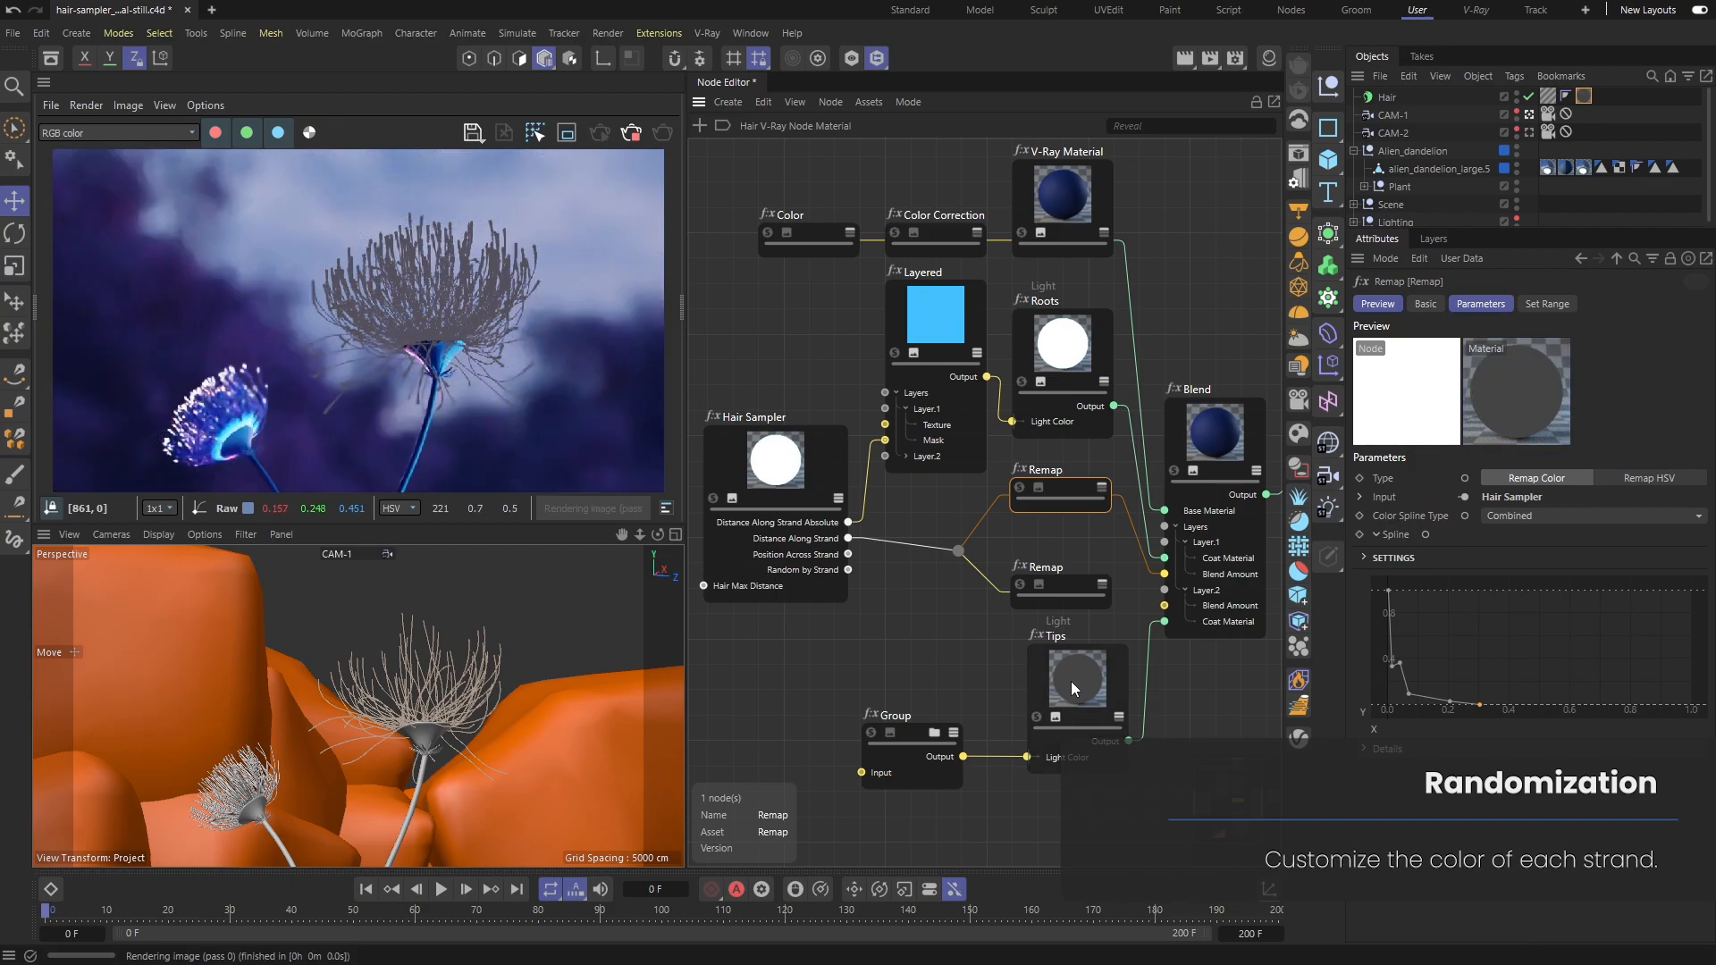
{"action": "left_click", "coordinate": [824, 572]}
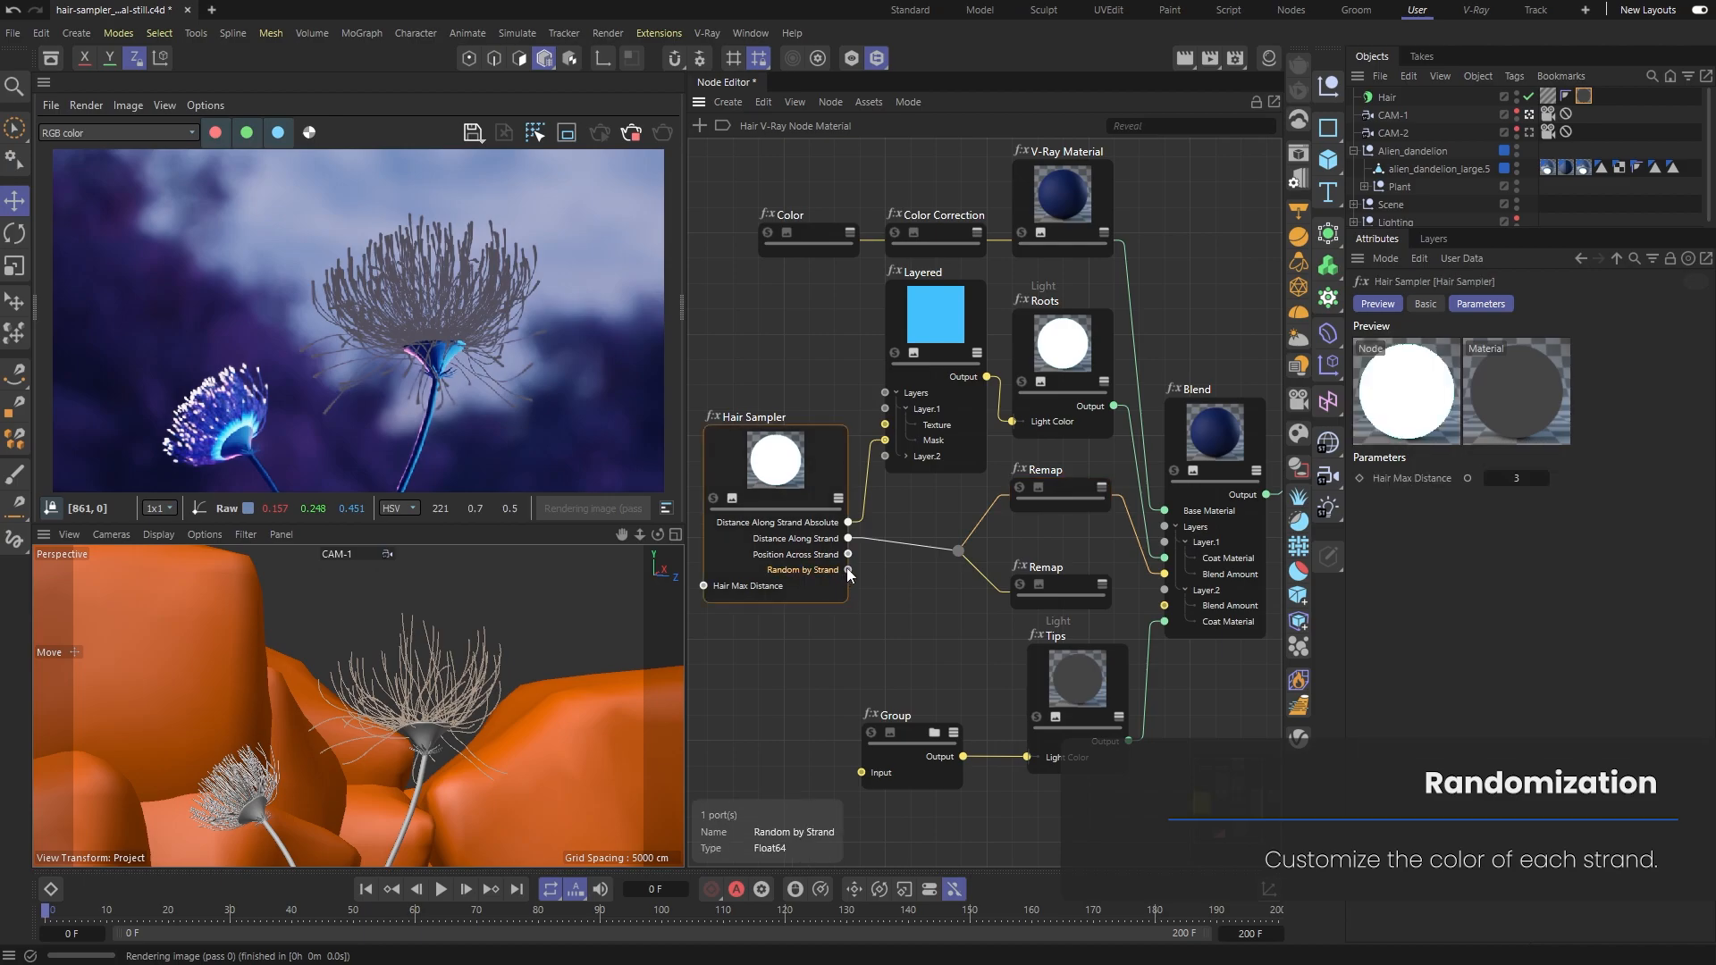
{"action": "left_click_drag", "start_coordinate": [848, 569], "coordinate": [862, 772]}
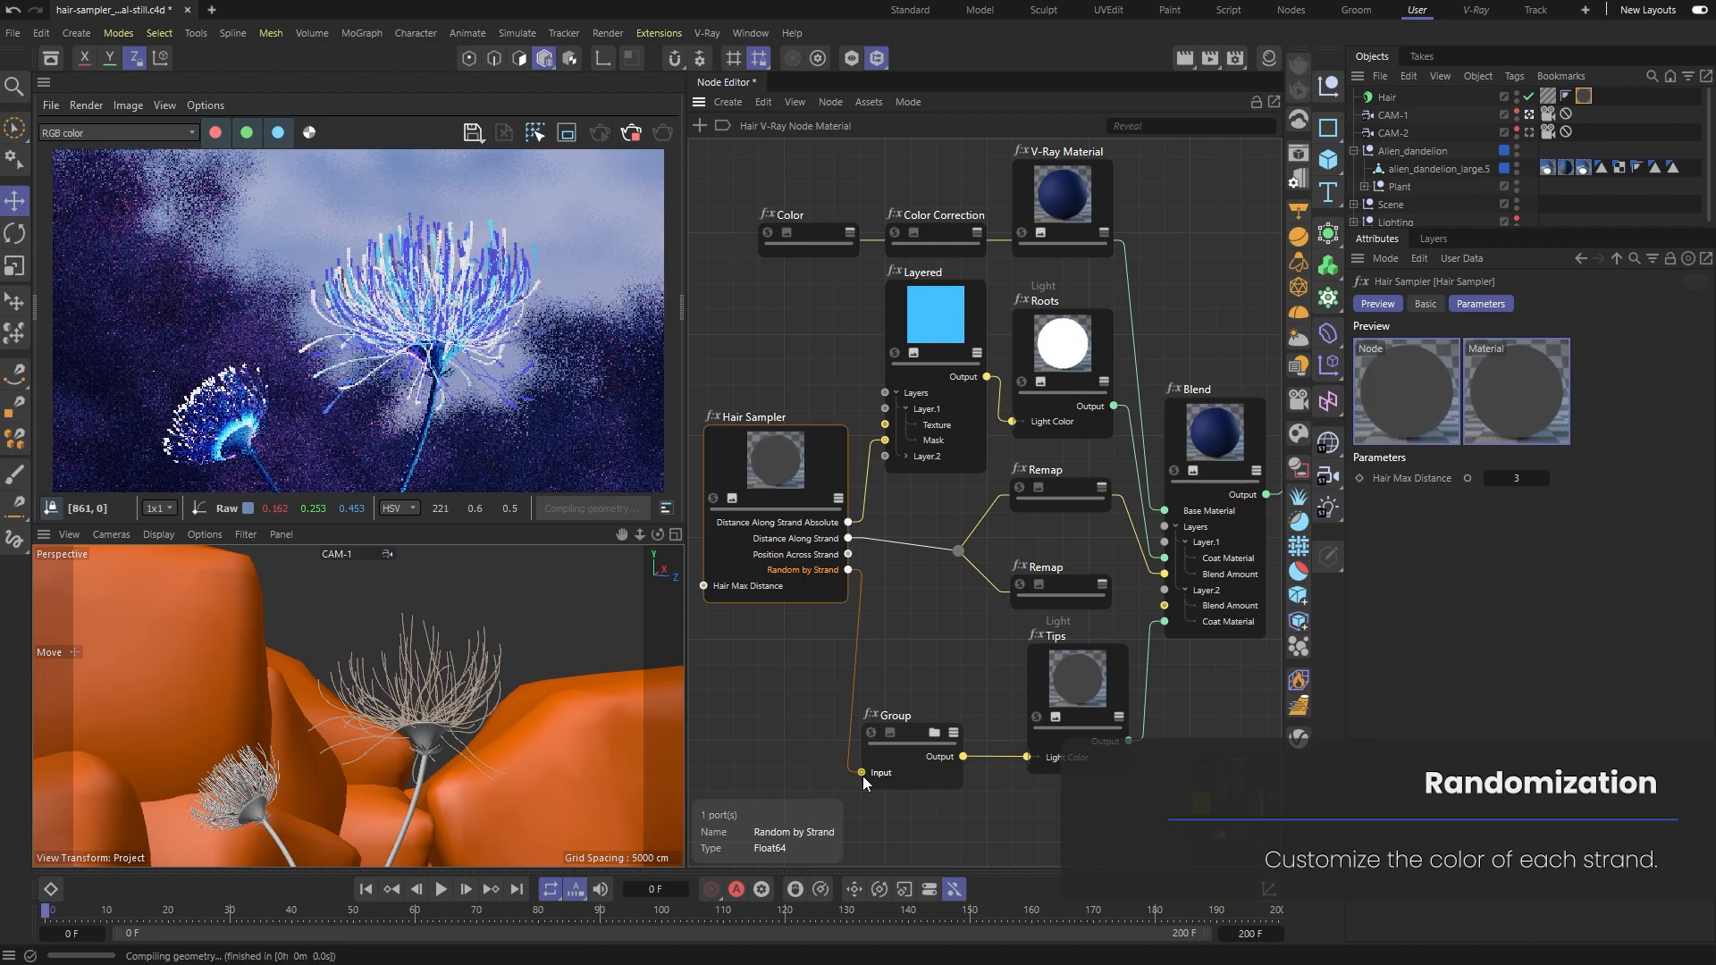
Examine the nodes inside the Group node and return to the main material graph.
{"action": "double_click", "coordinate": [906, 755]}
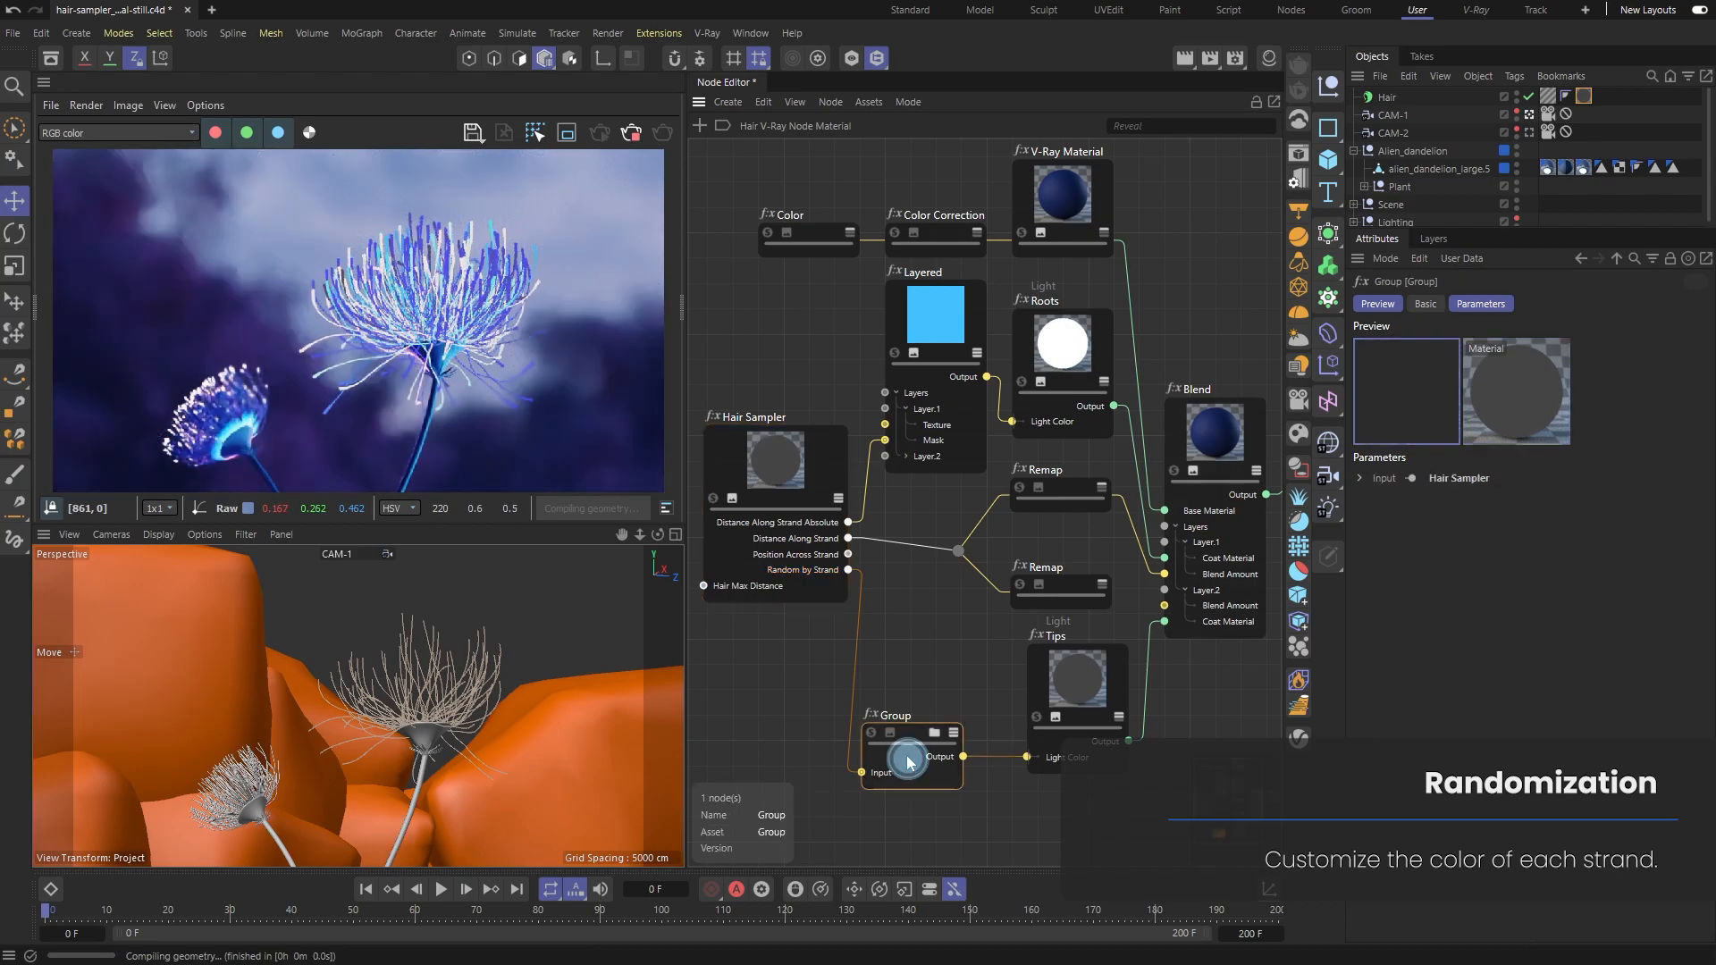
{"action": "mouse_move", "coordinate": [907, 749]}
{"action": "middle_mouse_down"}
{"action": "mouse_move", "coordinate": [834, 748]}
{"action": "mouse_move", "coordinate": [903, 749]}
{"action": "middle_mouse_up"}
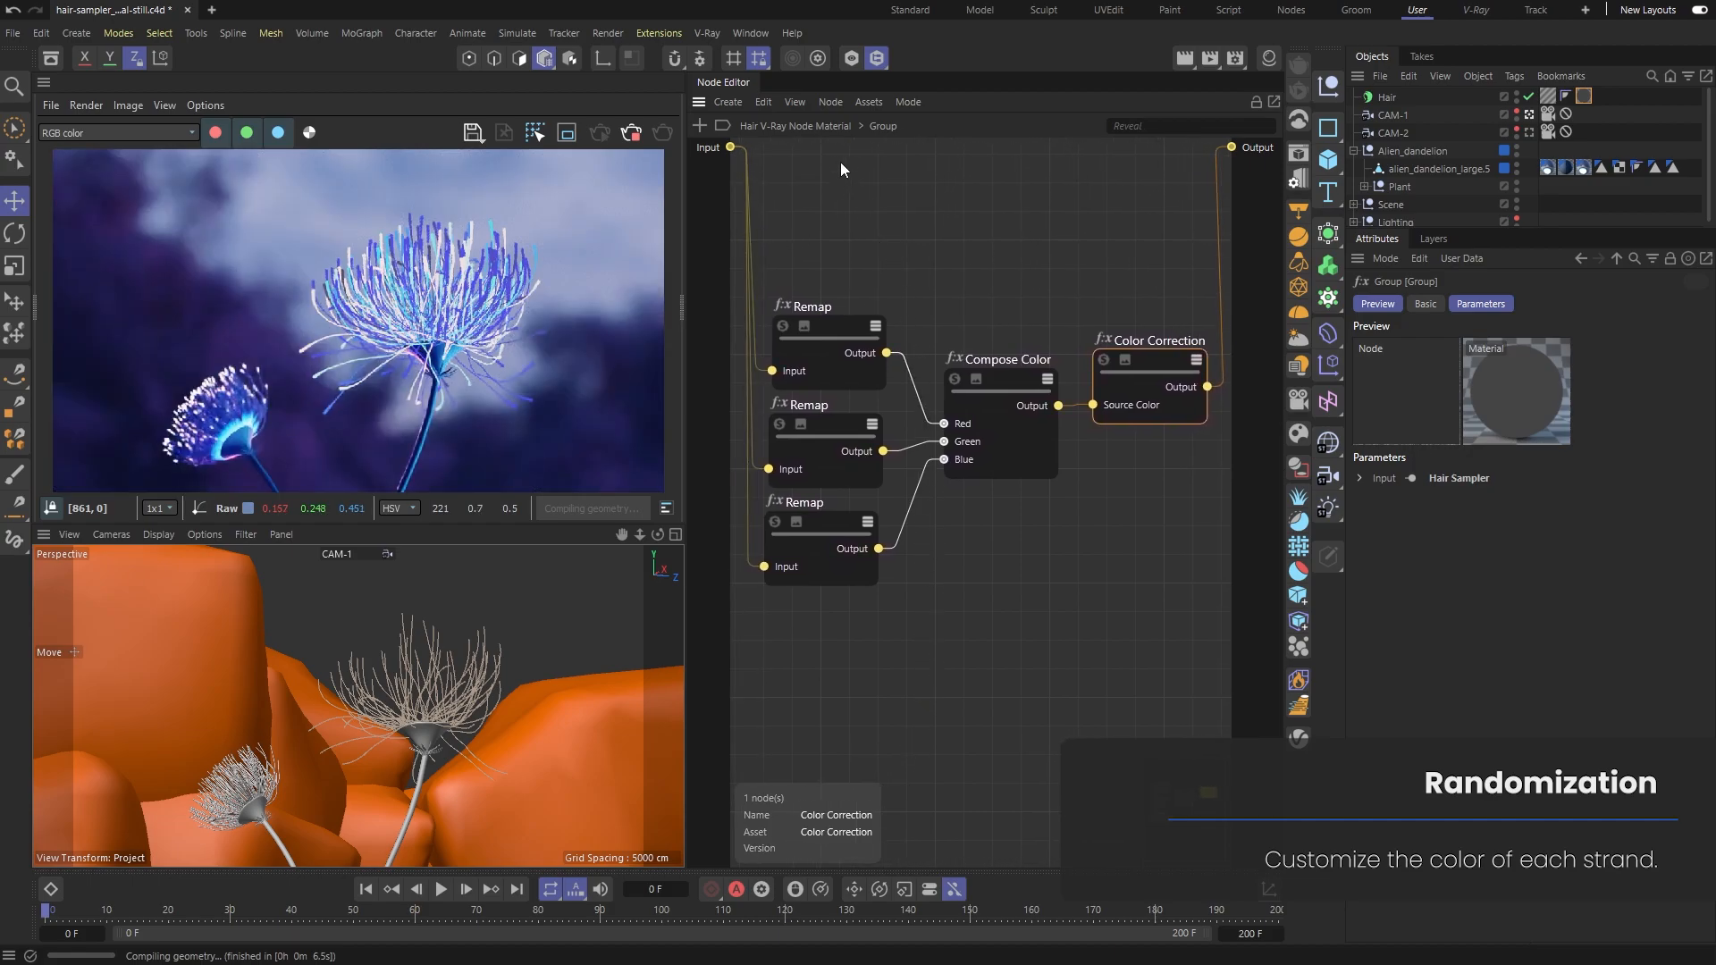
{"action": "left_click", "coordinate": [812, 126]}
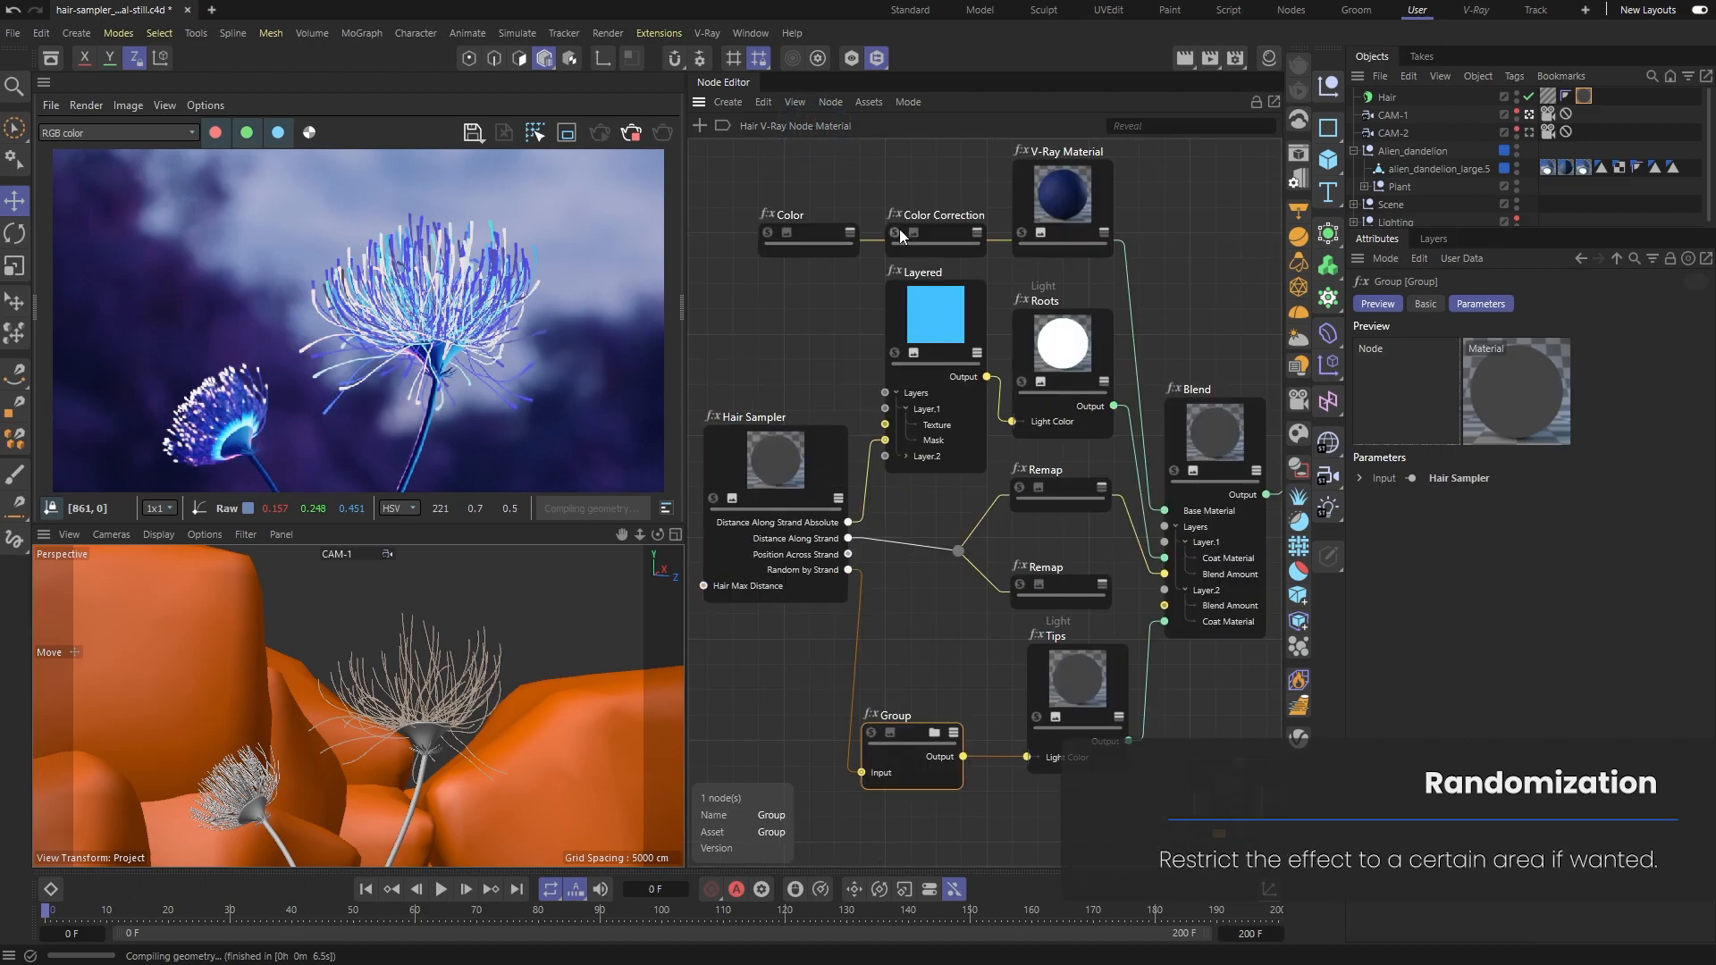
Connect the lower Remap node to the Blend's Layer.2 Blend Amount.
{"action": "left_click", "coordinate": [1078, 583]}
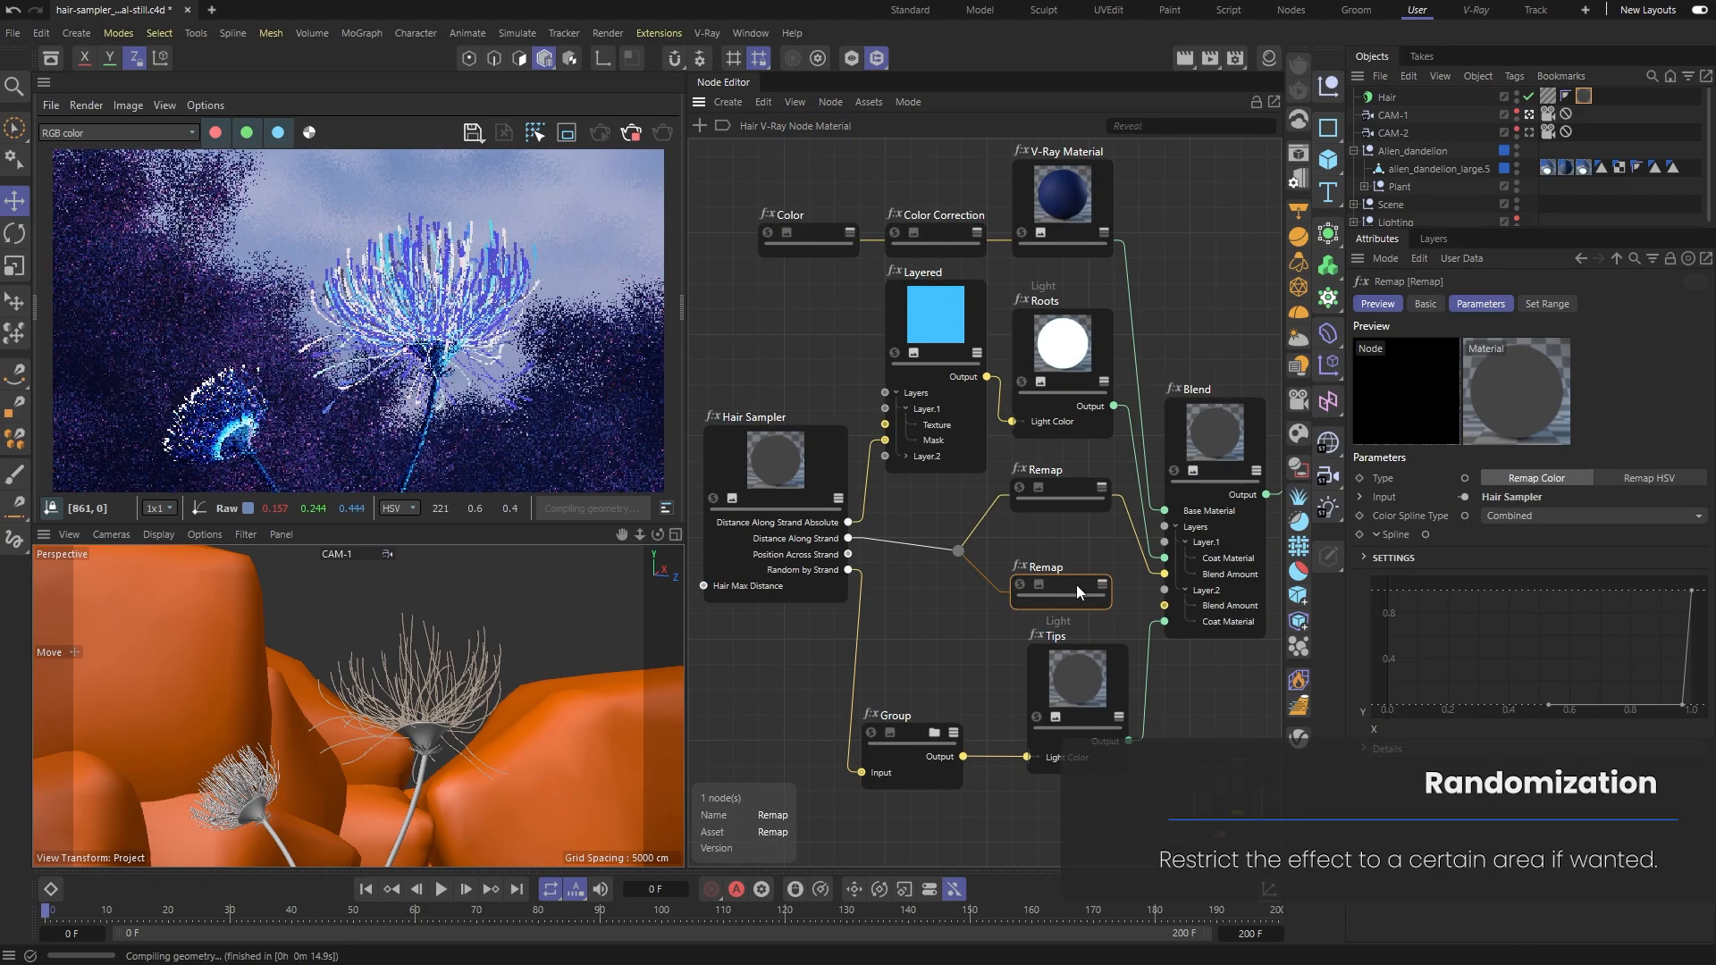
{"action": "left_click_drag", "start_coordinate": [1165, 606], "coordinate": [1058, 583]}
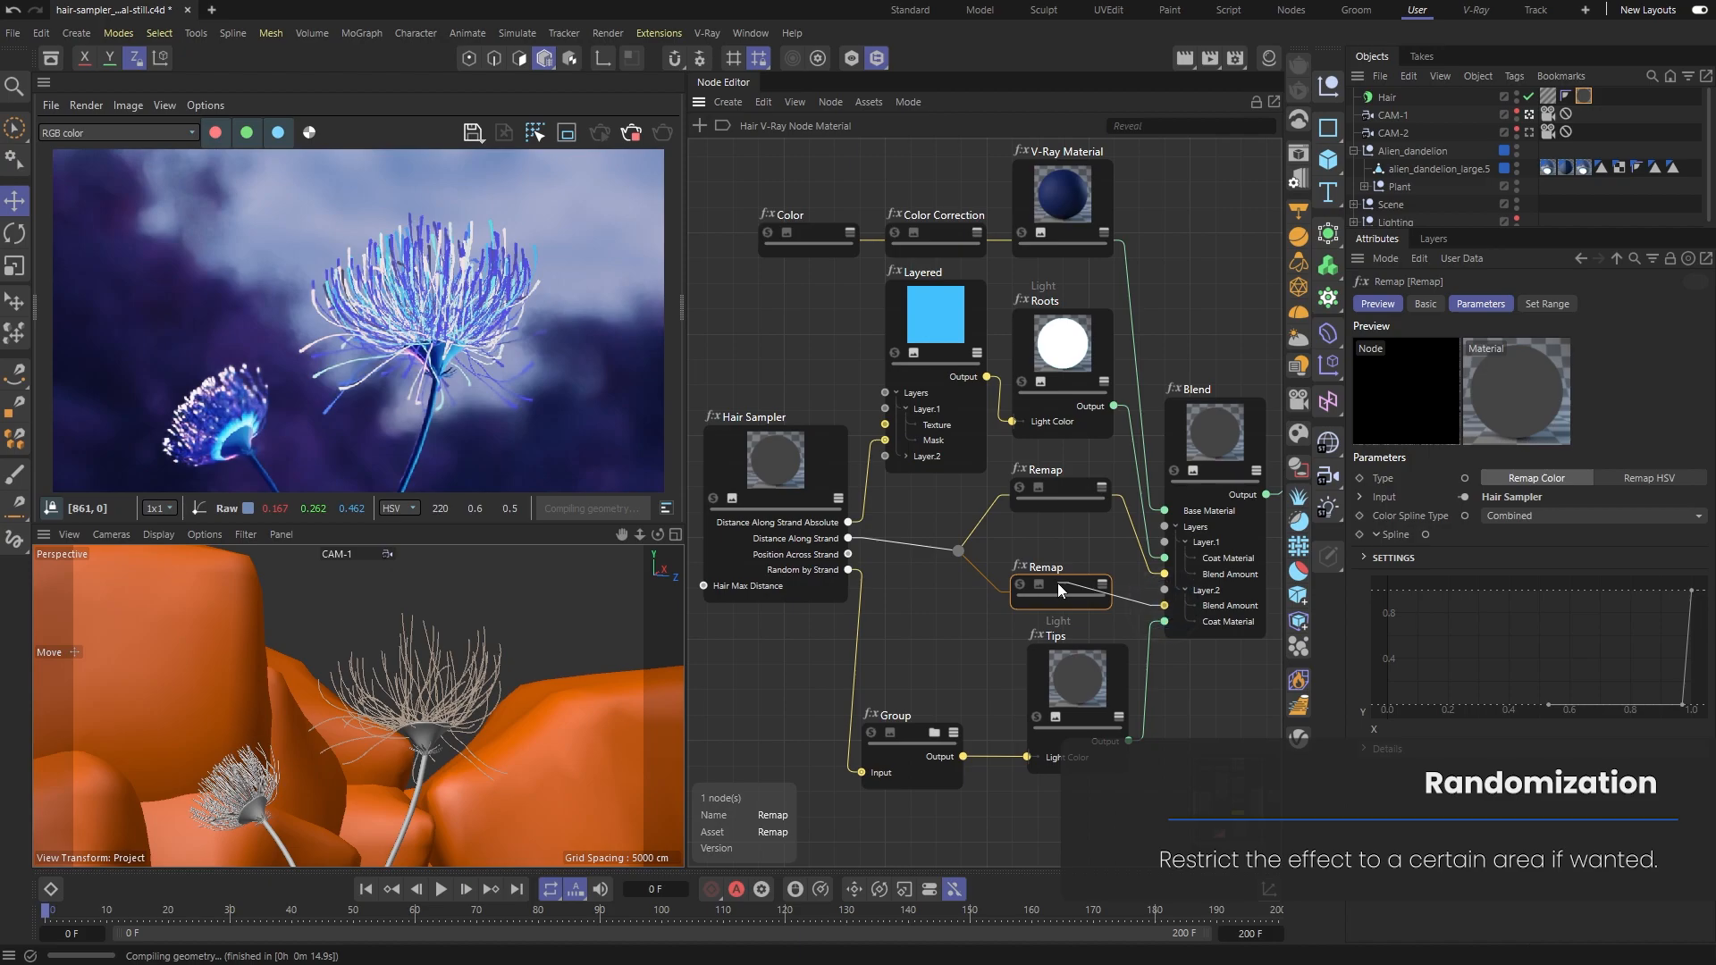